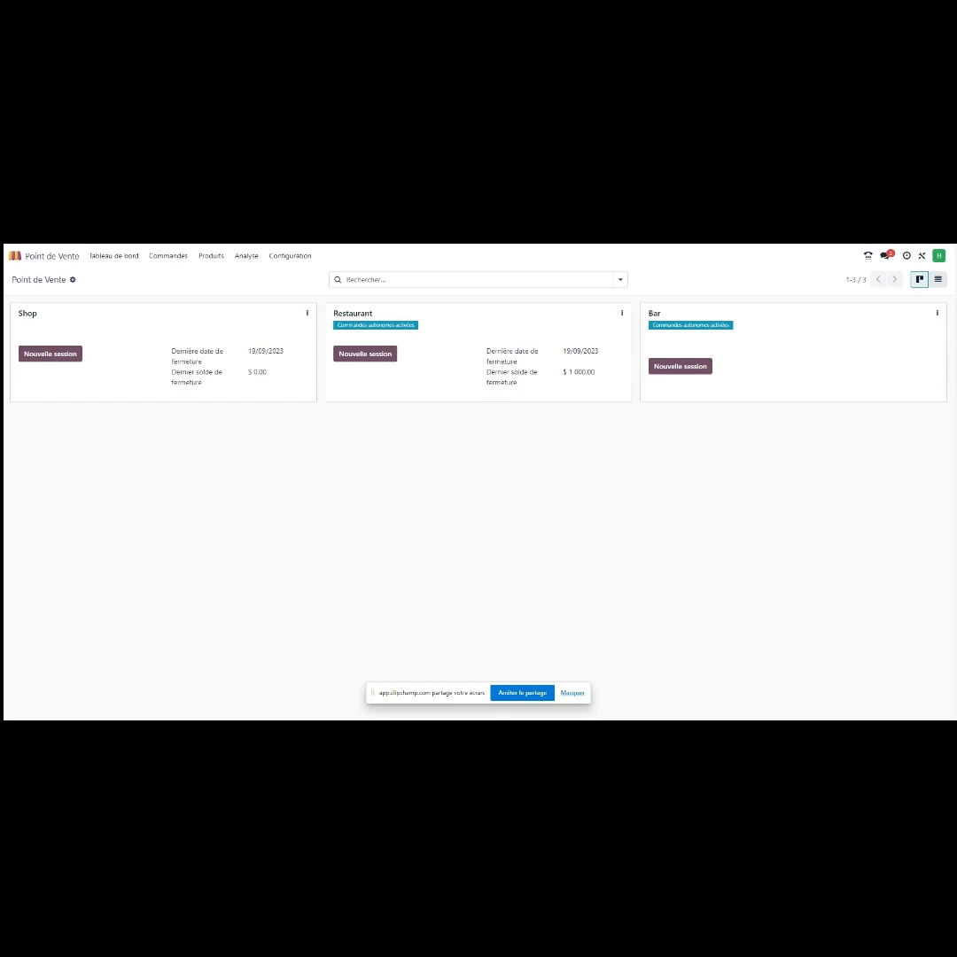
Step: Start a new Restaurant session with 1000 in opening cash and open the order of Table ronde 1
{"action": "left_click", "coordinate": [366, 354]}
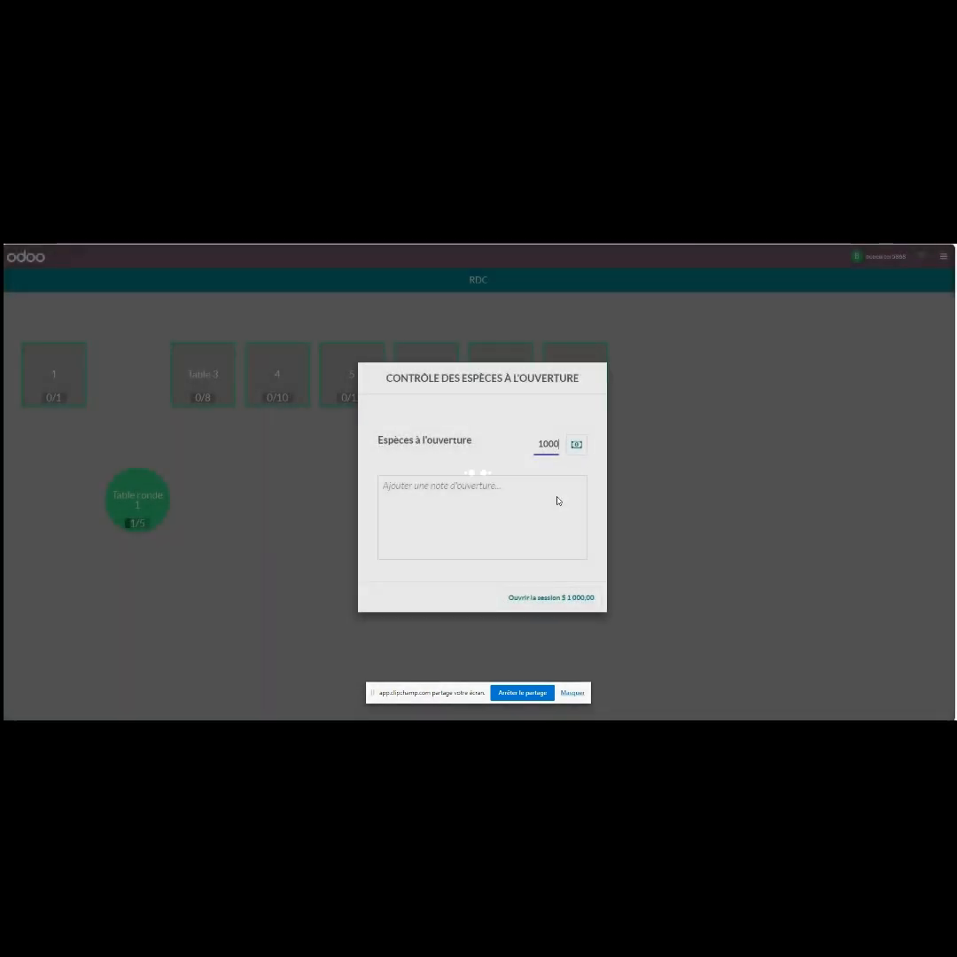
{"action": "left_click", "coordinate": [552, 598]}
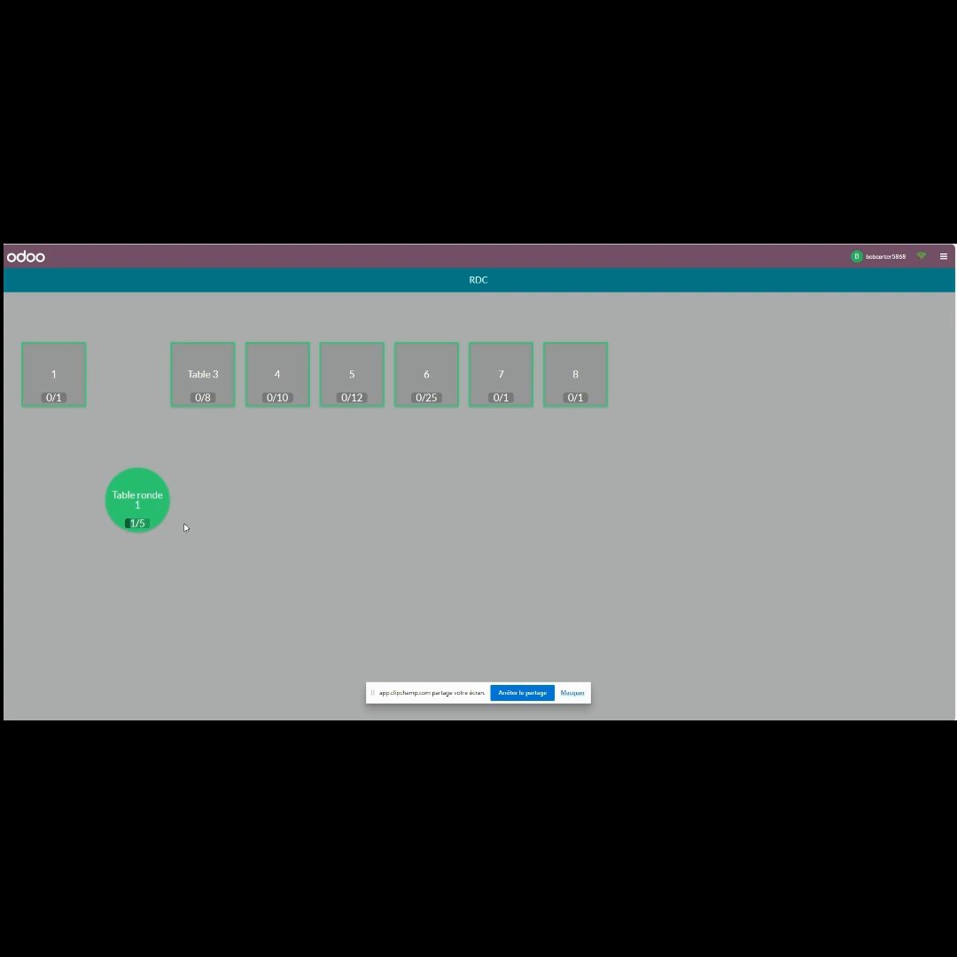
{"action": "left_click", "coordinate": [145, 500]}
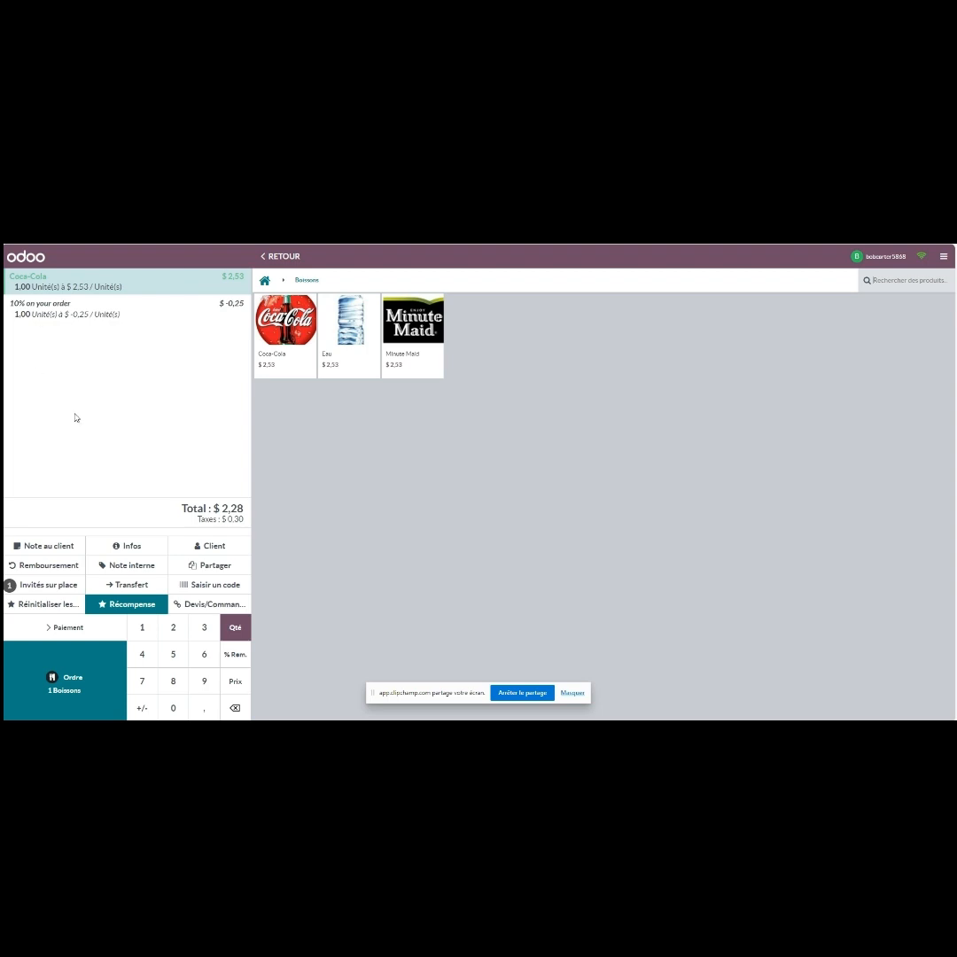
Step: Remove the 10% order discount and delete the Coca-Cola line from the table's existing order
{"action": "left_click", "coordinate": [55, 617]}
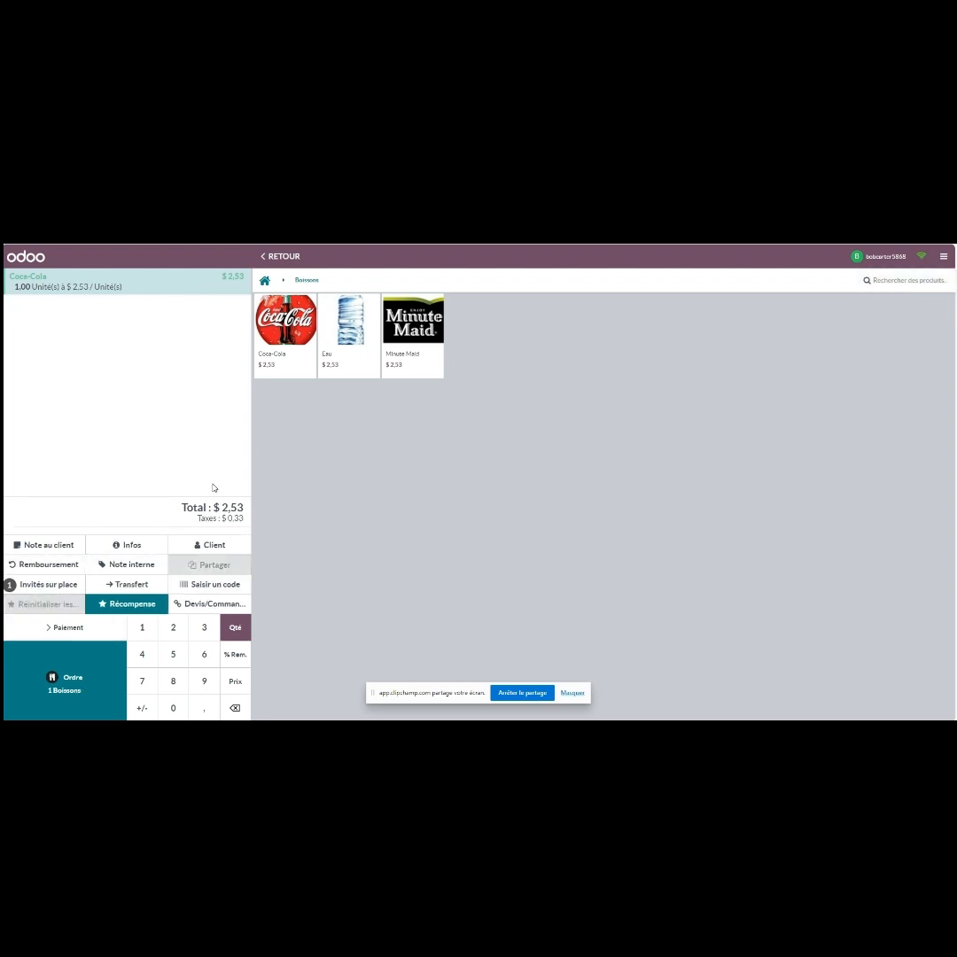
{"action": "left_click", "coordinate": [237, 708]}
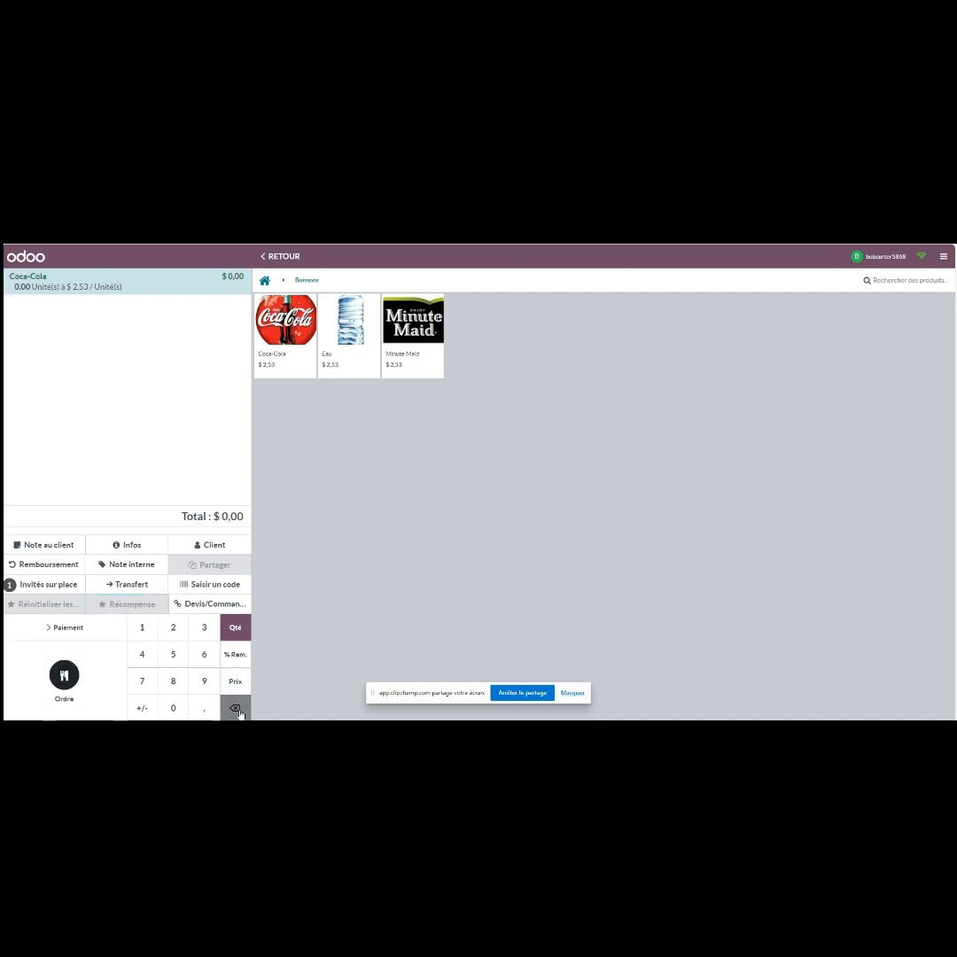
{"action": "left_click", "coordinate": [236, 709]}
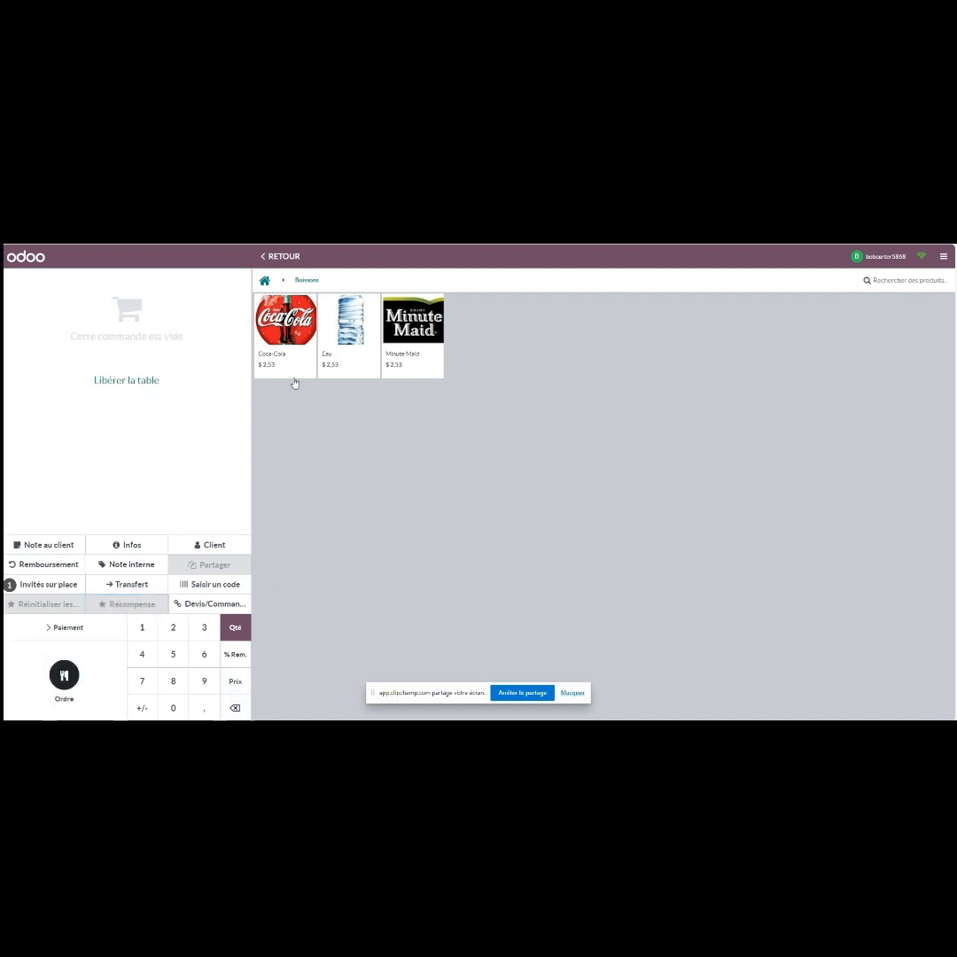
Step: Set the number of guests at Table ronde 1 to 5
{"action": "left_click", "coordinate": [51, 593]}
{"action": "left_click", "coordinate": [467, 489]}
{"action": "left_click", "coordinate": [452, 583]}
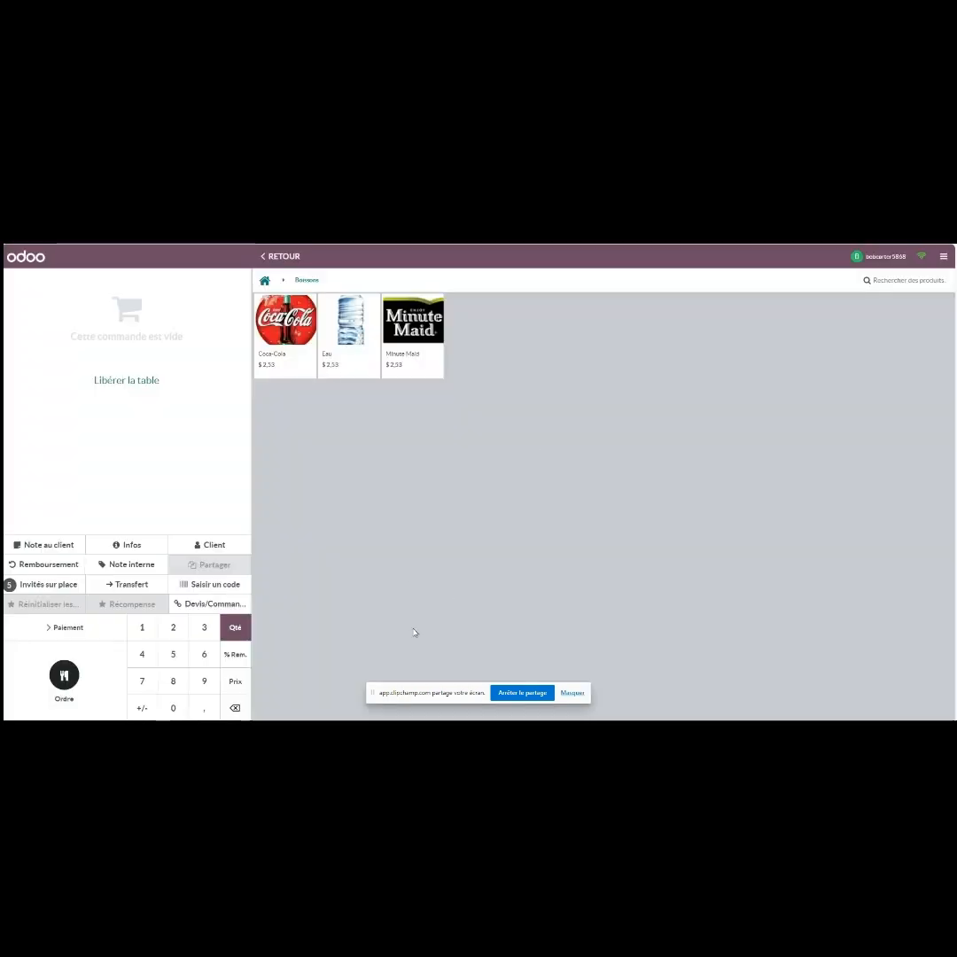
Step: Add five Coca-Colas to the order and reset the programs to remove the automatic 10% discount
{"action": "left_click", "coordinate": [282, 321]}
{"action": "left_click", "coordinate": [280, 326]}
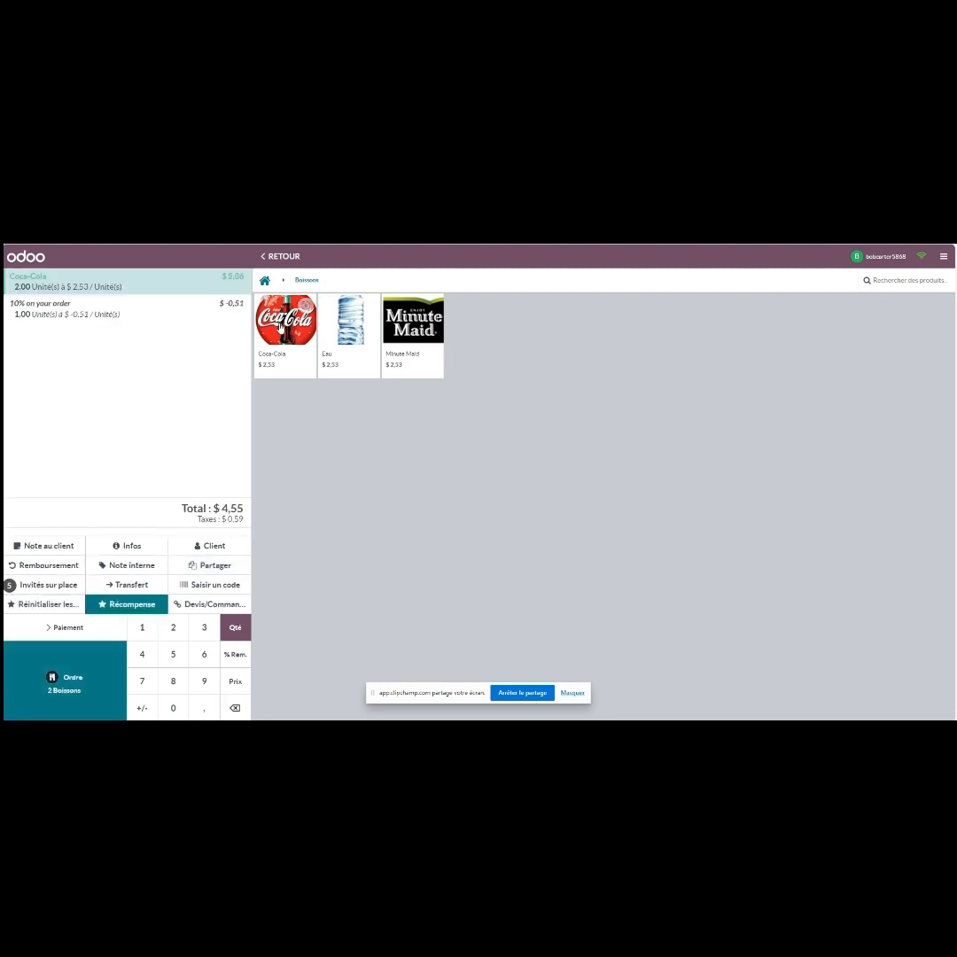
{"action": "left_click", "coordinate": [282, 323]}
{"action": "left_click", "coordinate": [281, 322]}
{"action": "left_click", "coordinate": [282, 323]}
{"action": "left_click", "coordinate": [42, 603]}
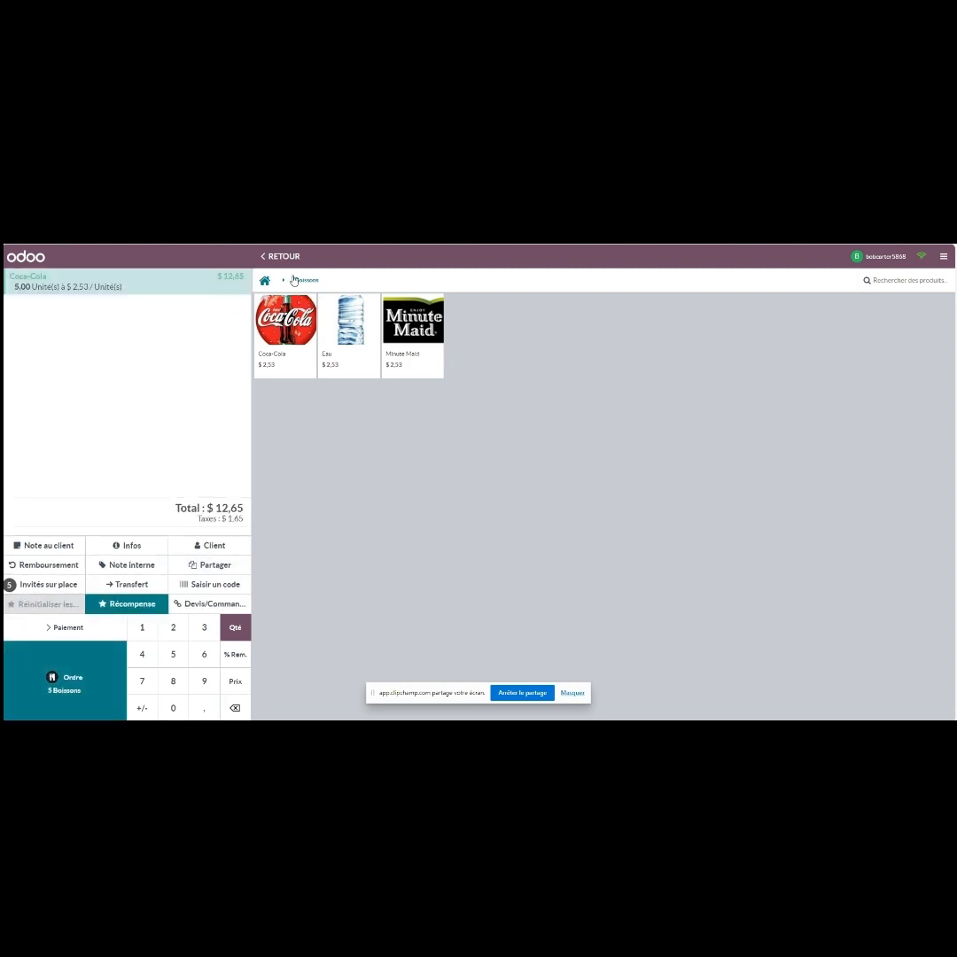
Step: Add six Burger au bacon from the Alimentation category to the order
{"action": "left_click", "coordinate": [264, 280]}
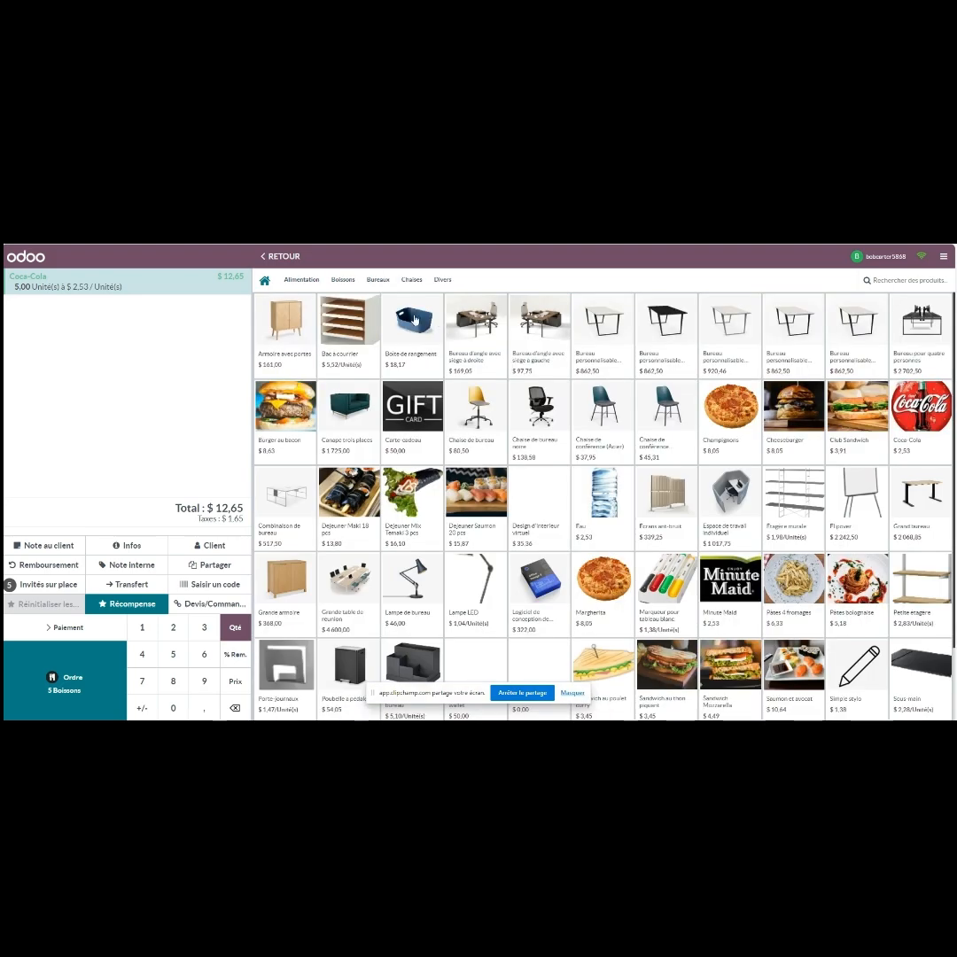
{"action": "left_click", "coordinate": [301, 280]}
{"action": "left_click", "coordinate": [286, 320]}
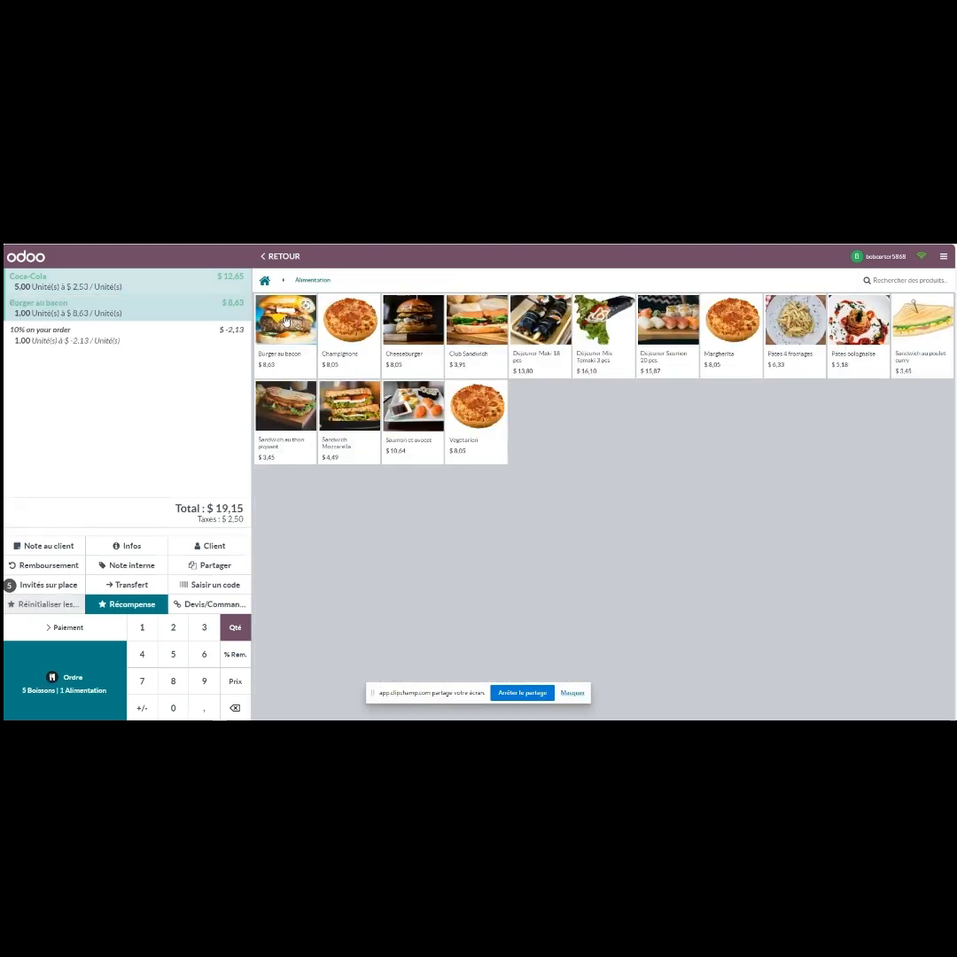
{"action": "left_click", "coordinate": [286, 321]}
{"action": "left_click", "coordinate": [285, 321]}
{"action": "left_click", "coordinate": [286, 321]}
{"action": "left_click", "coordinate": [285, 321]}
{"action": "left_click", "coordinate": [285, 321]}
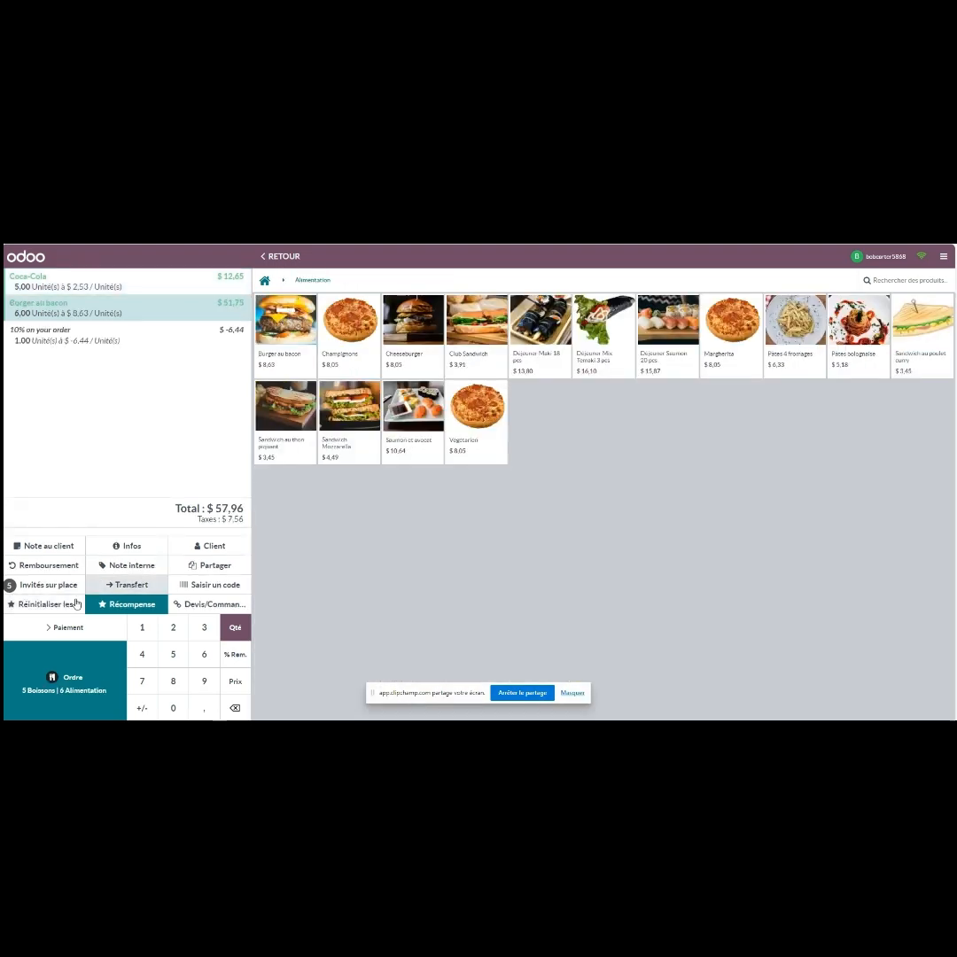
Step: Set the Burger au bacon quantity to 5 and reset the programs to remove the 10% discount
{"action": "left_click", "coordinate": [76, 604]}
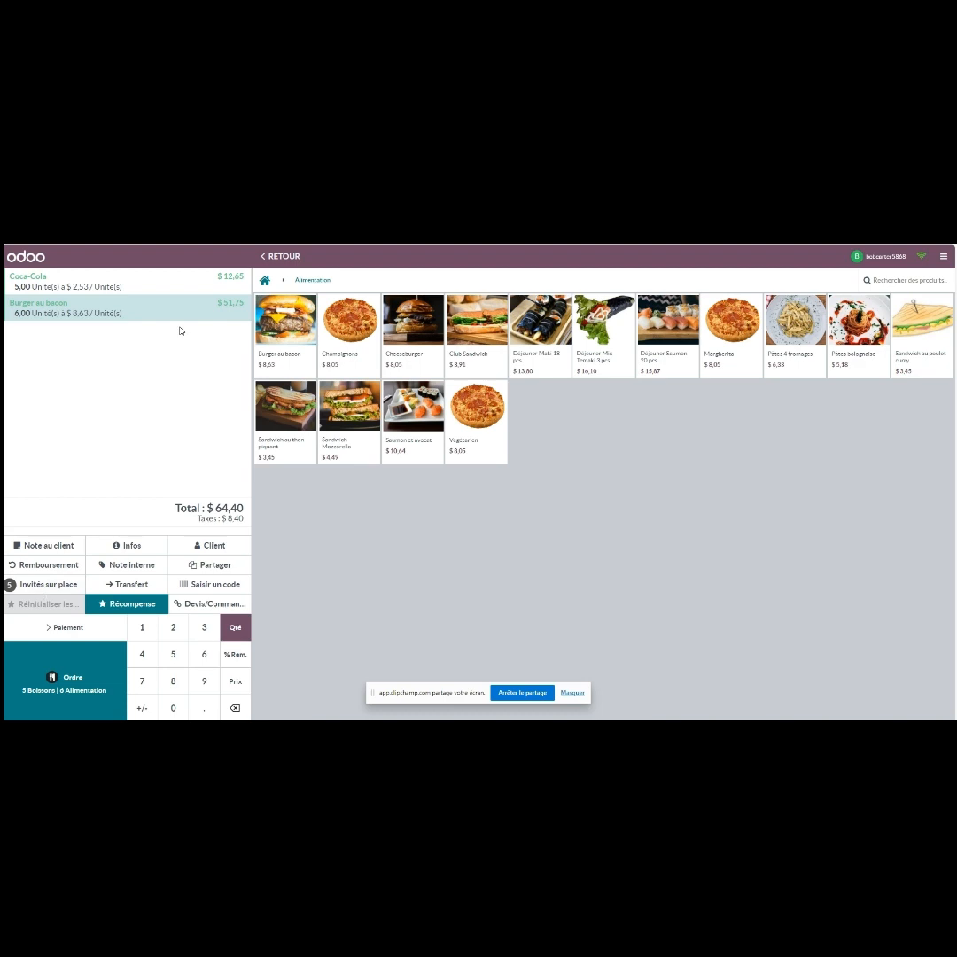
{"action": "left_click", "coordinate": [173, 660]}
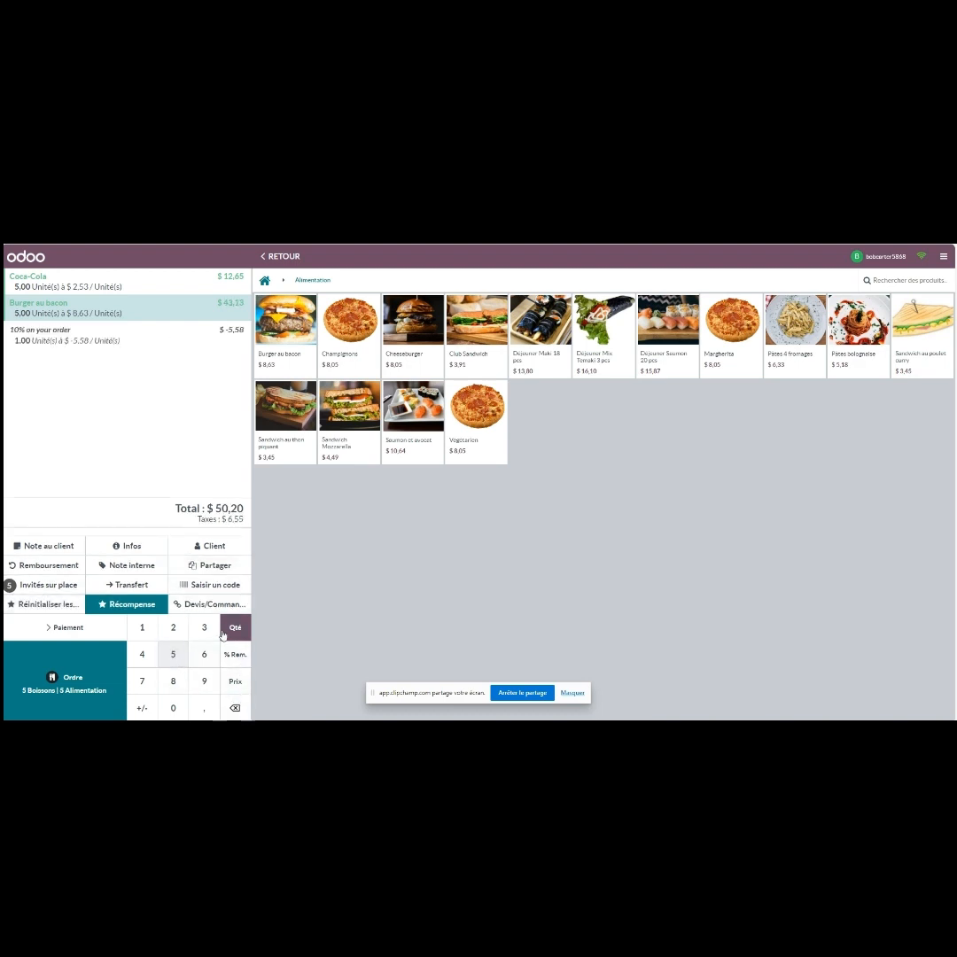
{"action": "left_click", "coordinate": [36, 606]}
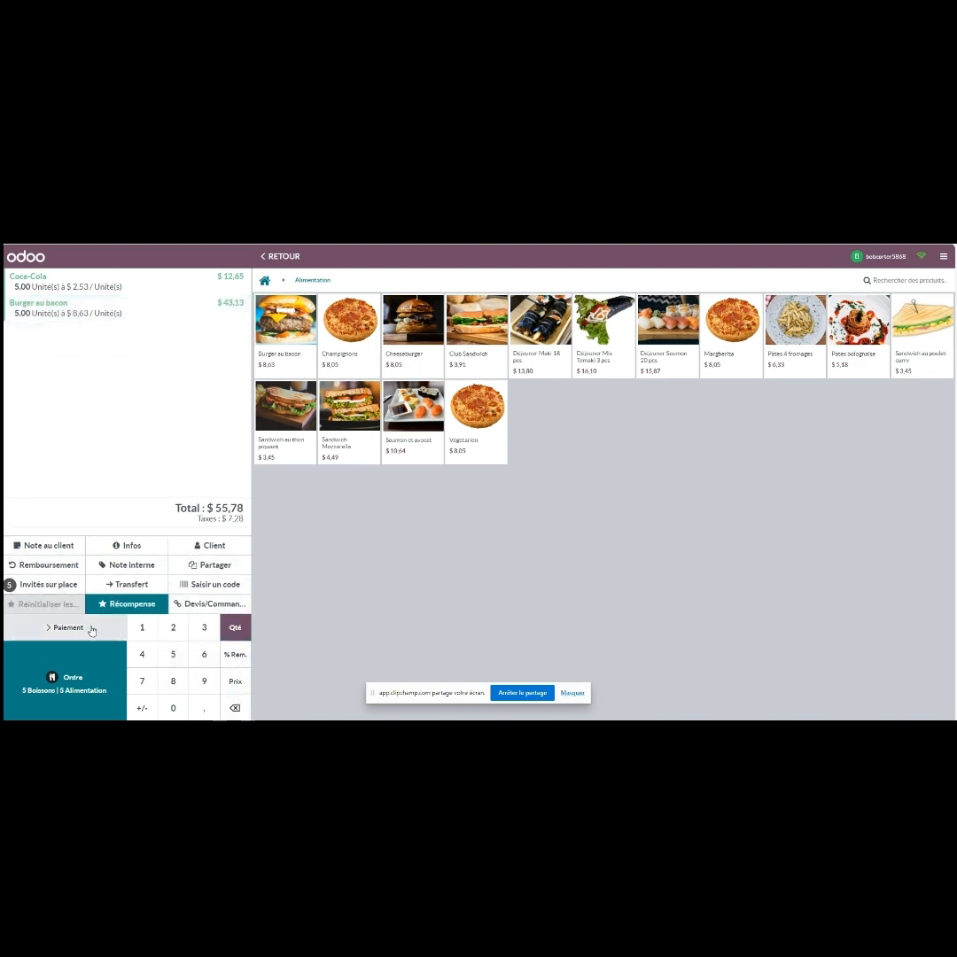
Step: Send the order for preparation and switch to the preparation display
{"action": "left_click", "coordinate": [71, 697]}
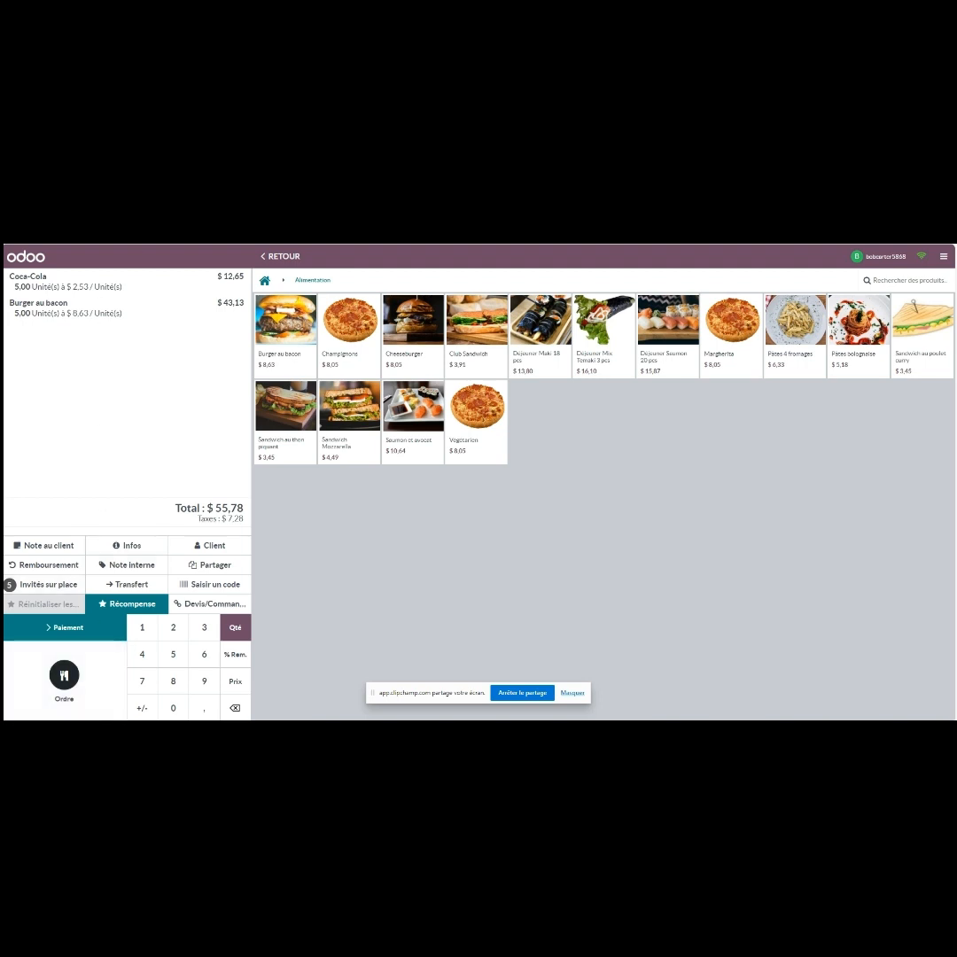
{"action": "left_click", "coordinate": [228, 245]}
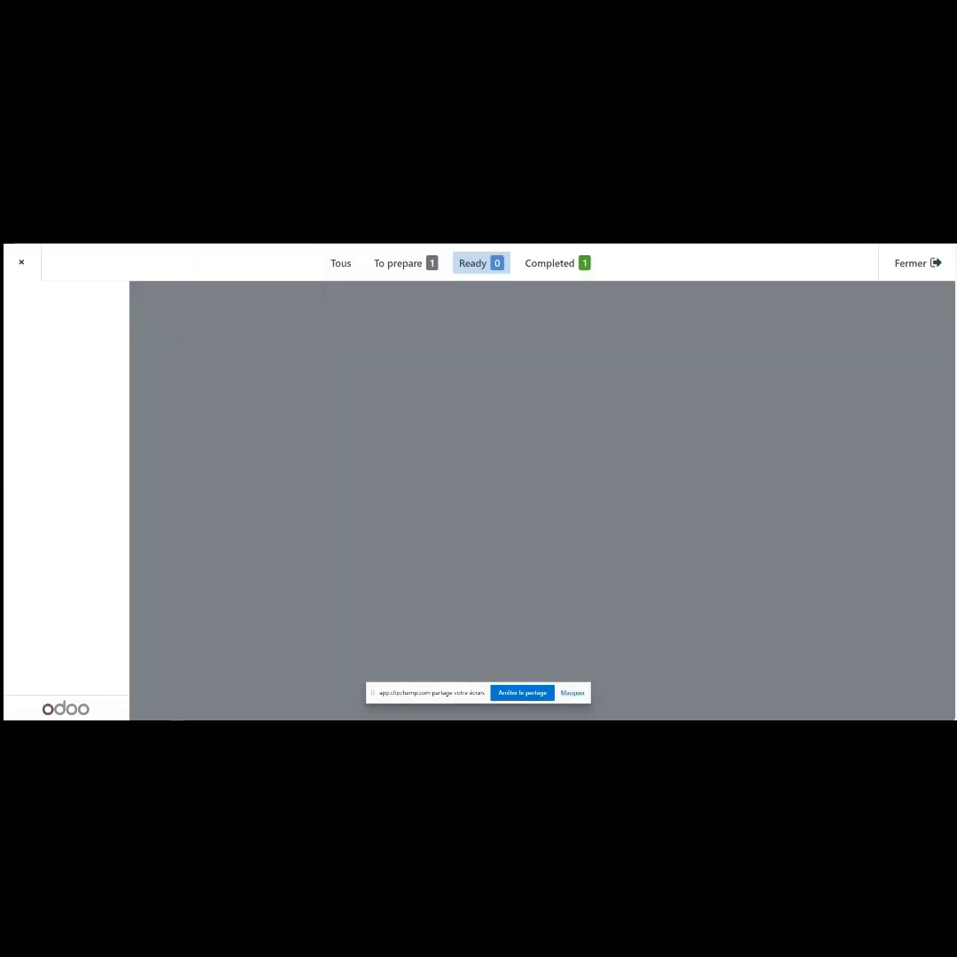
Step: In the To prepare stage, check off Coca-Cola and Burger au bacon on the Table ronde 1 ticket
{"action": "left_click", "coordinate": [408, 269]}
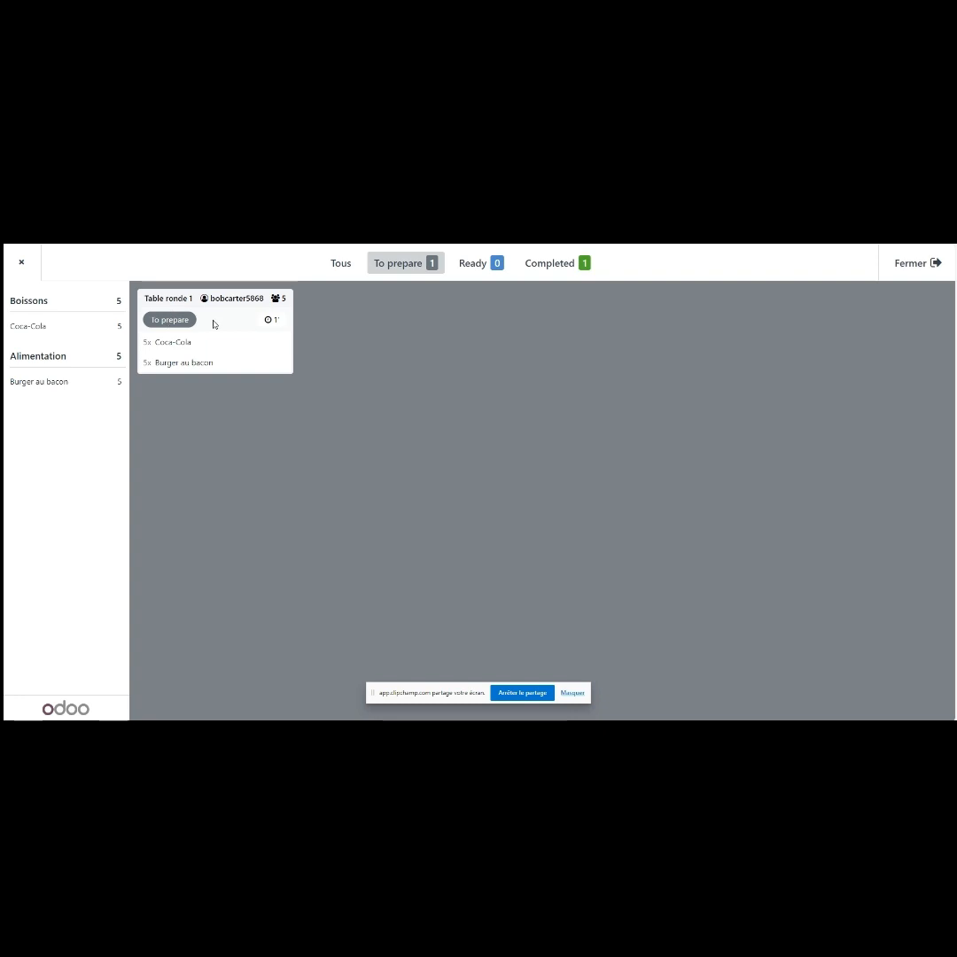
{"action": "left_click", "coordinate": [189, 346]}
{"action": "left_click", "coordinate": [190, 364]}
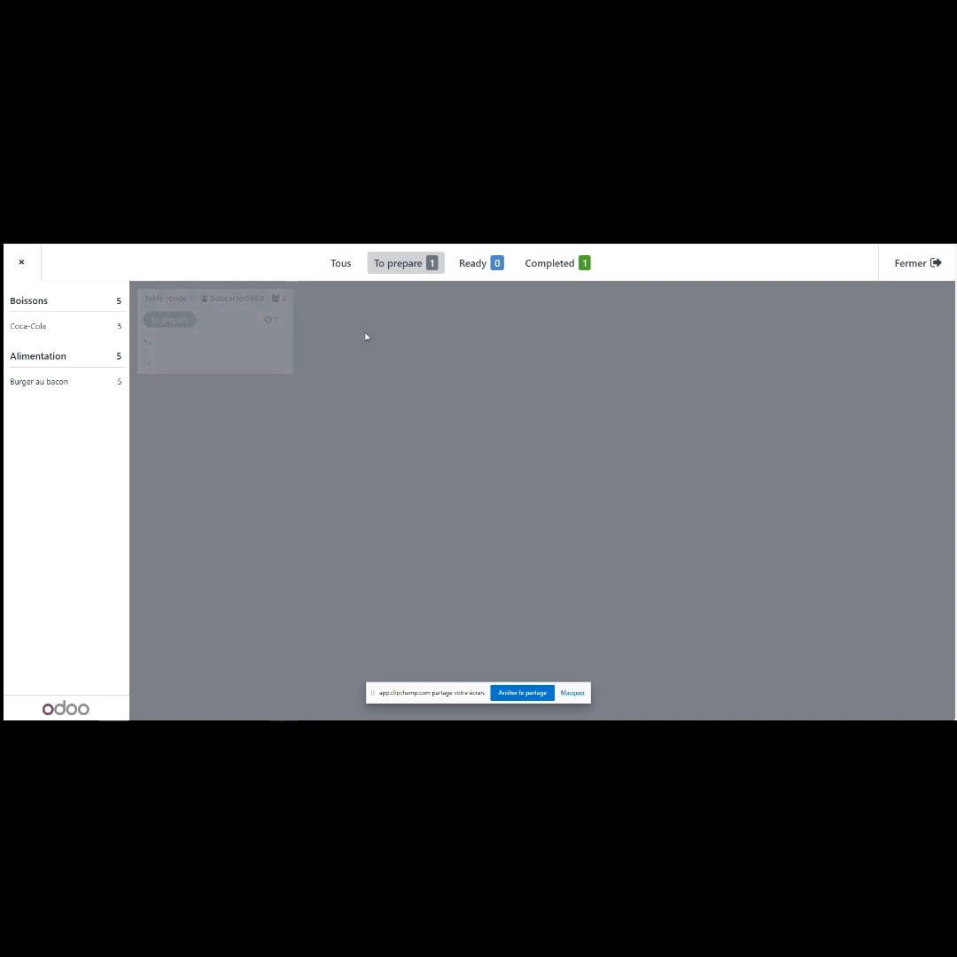
Step: In the Ready stage, check off Coca-Cola and Burger au bacon on the Table ronde 1 ticket
{"action": "left_click", "coordinate": [474, 263]}
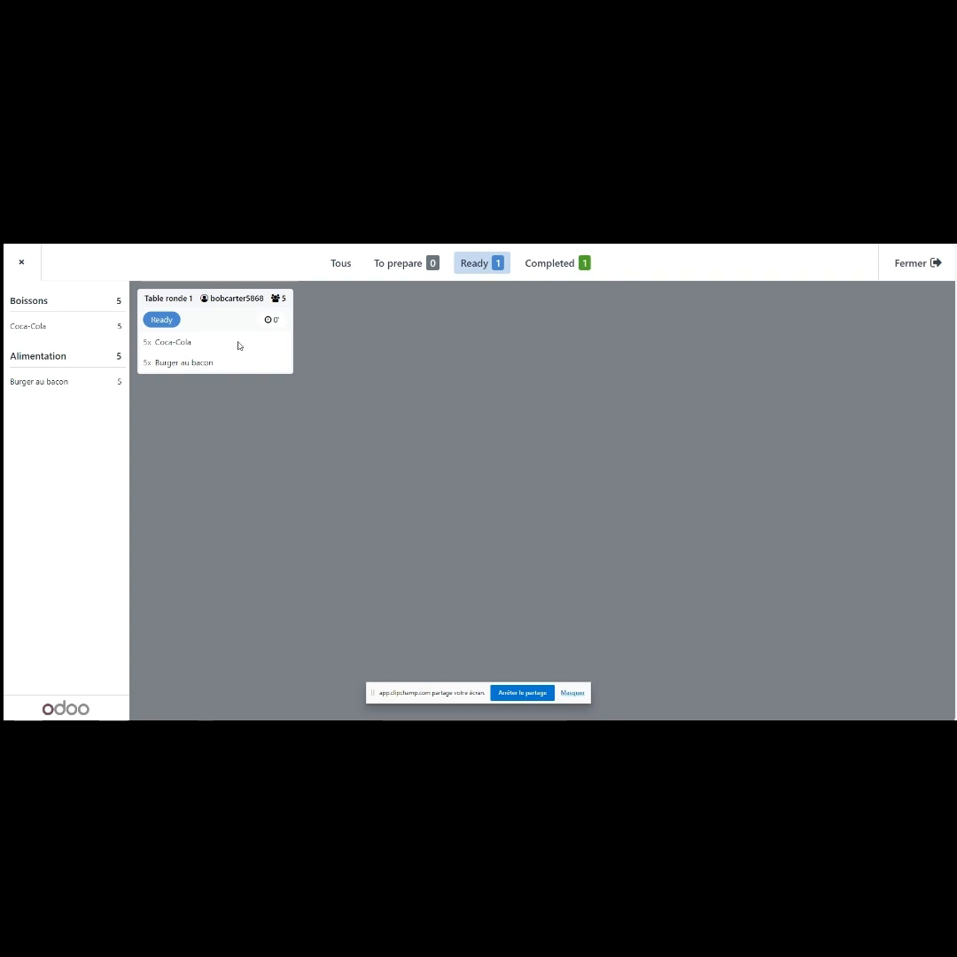
{"action": "left_click", "coordinate": [238, 344]}
{"action": "left_click", "coordinate": [213, 364]}
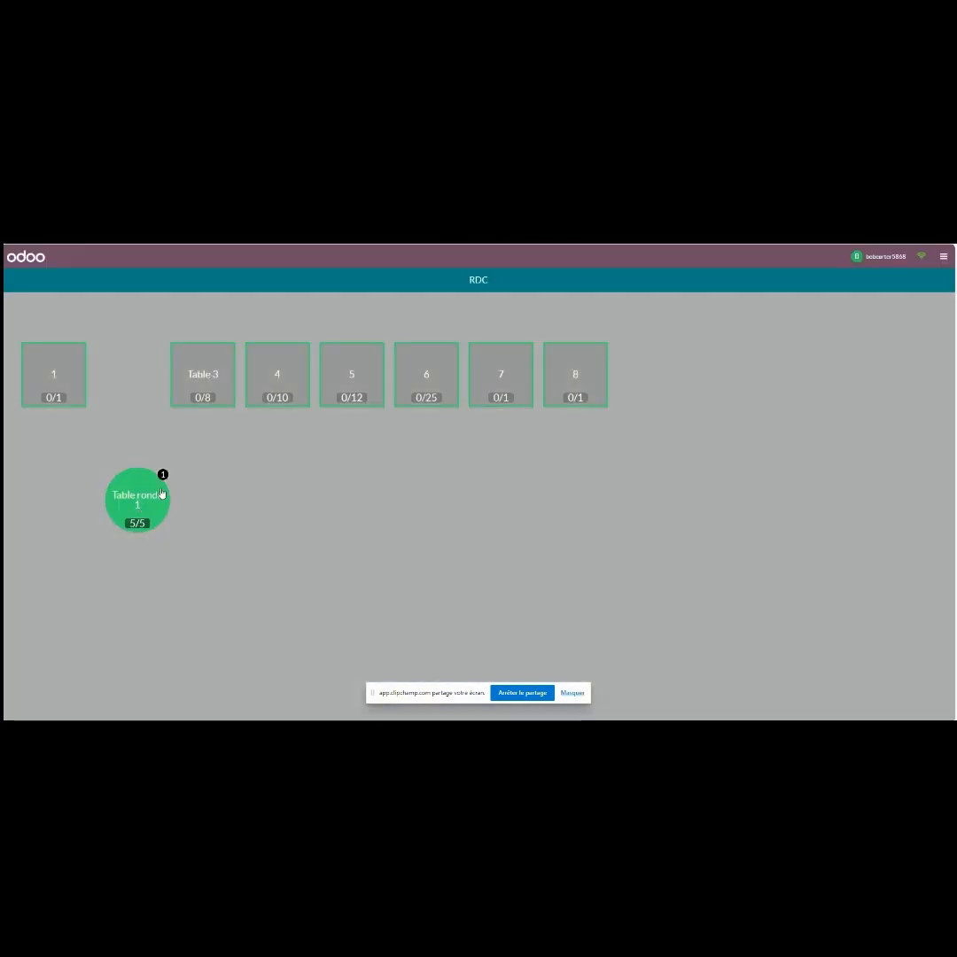
Step: Reopen the Table ronde 1 order, check the available rewards without applying one, and remove the 10% order discount
{"action": "left_click", "coordinate": [163, 496]}
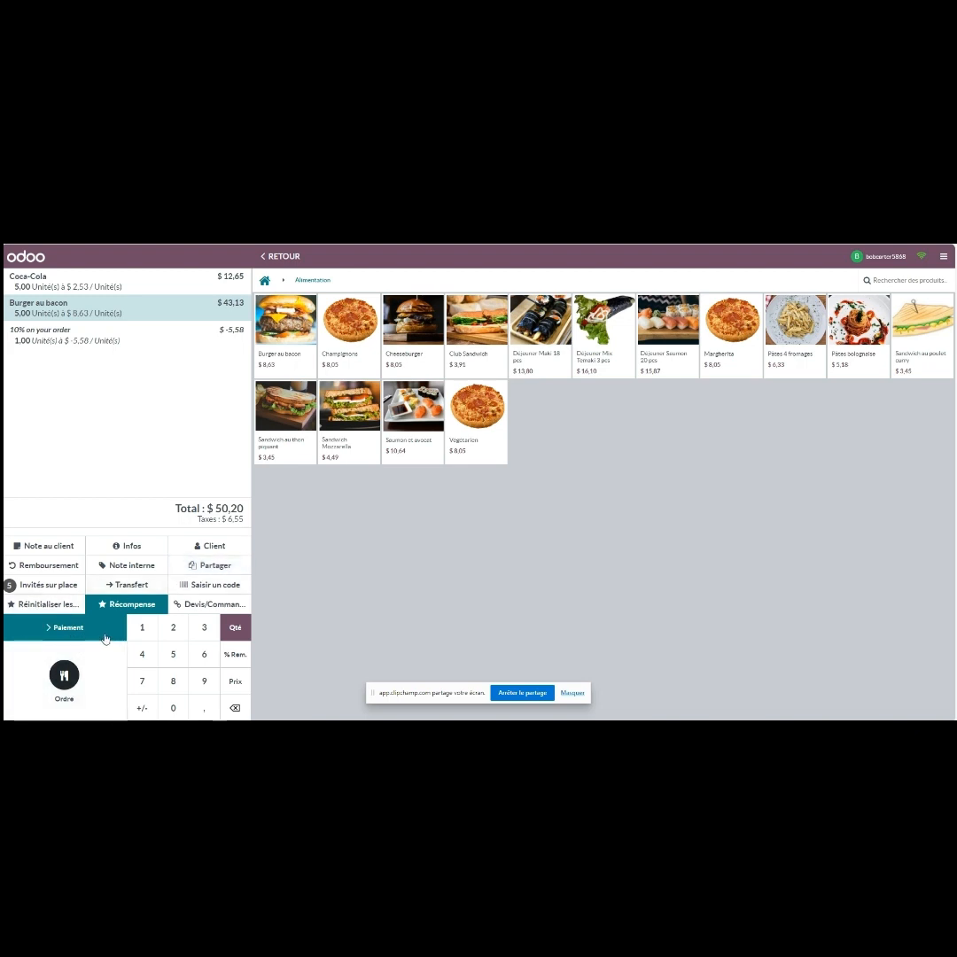
{"action": "left_click", "coordinate": [129, 604]}
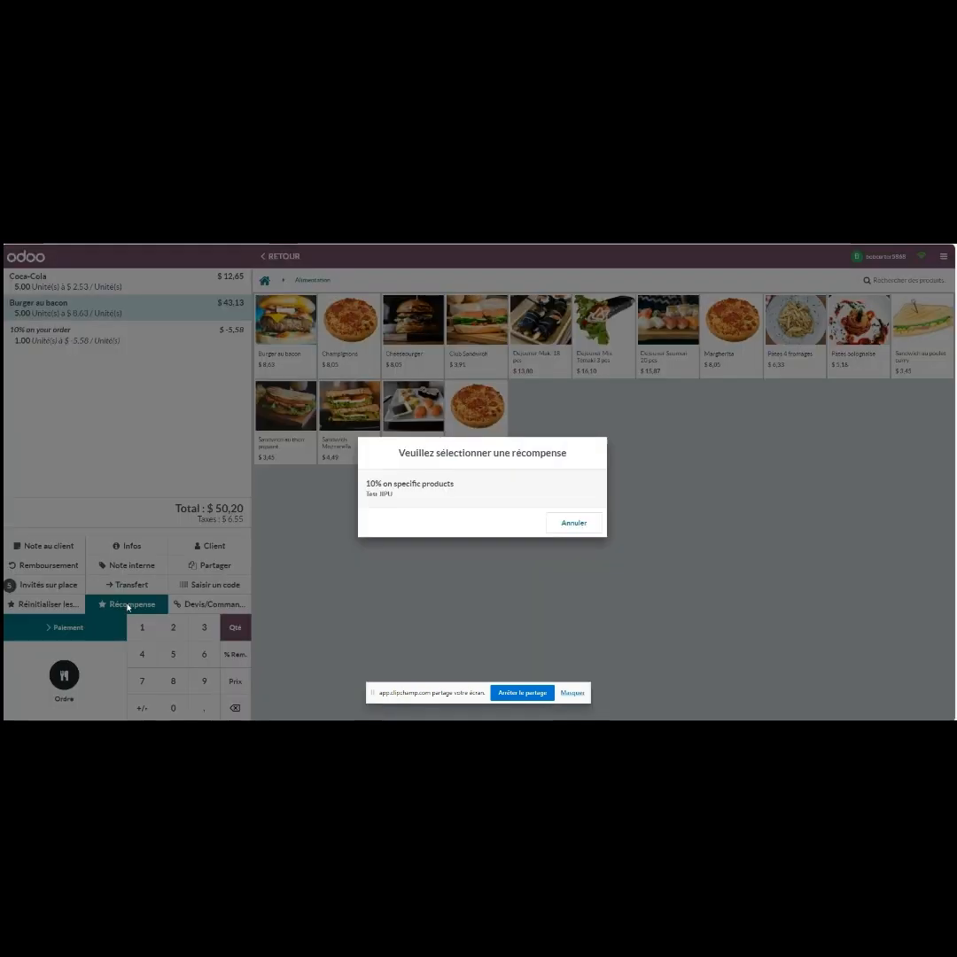
{"action": "left_click", "coordinate": [574, 528]}
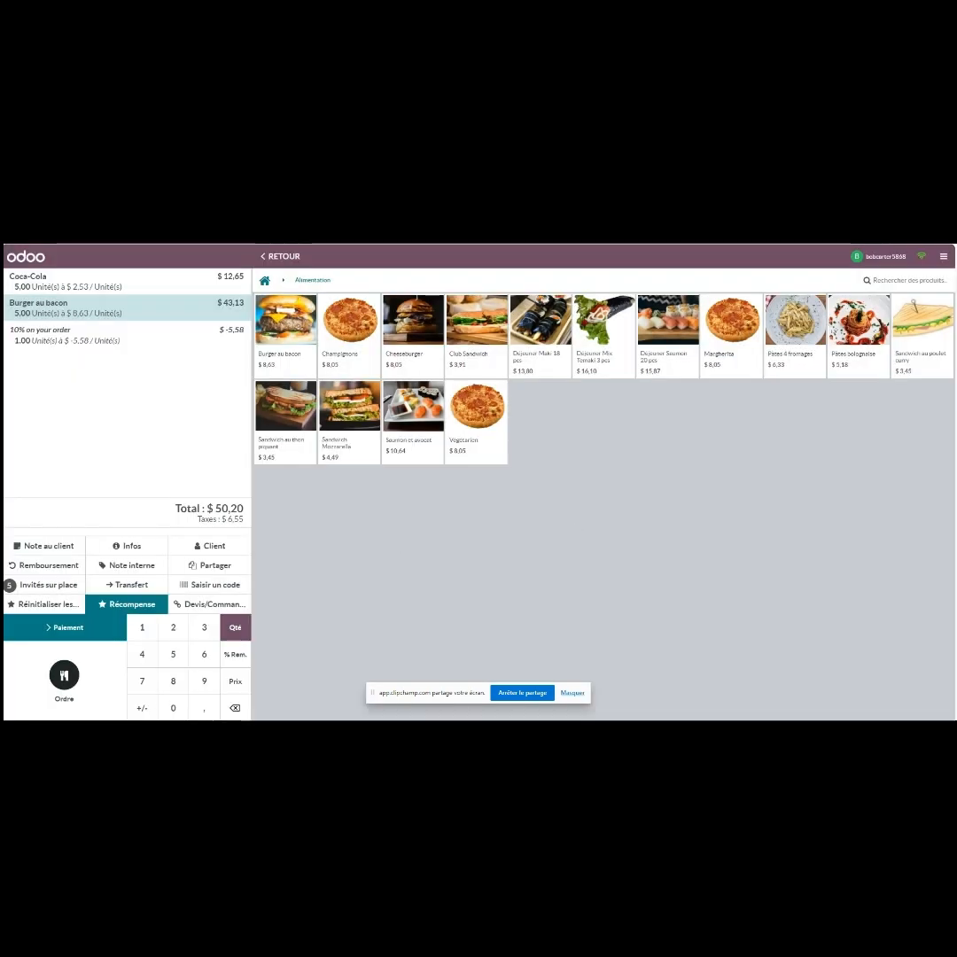
{"action": "left_click", "coordinate": [42, 605]}
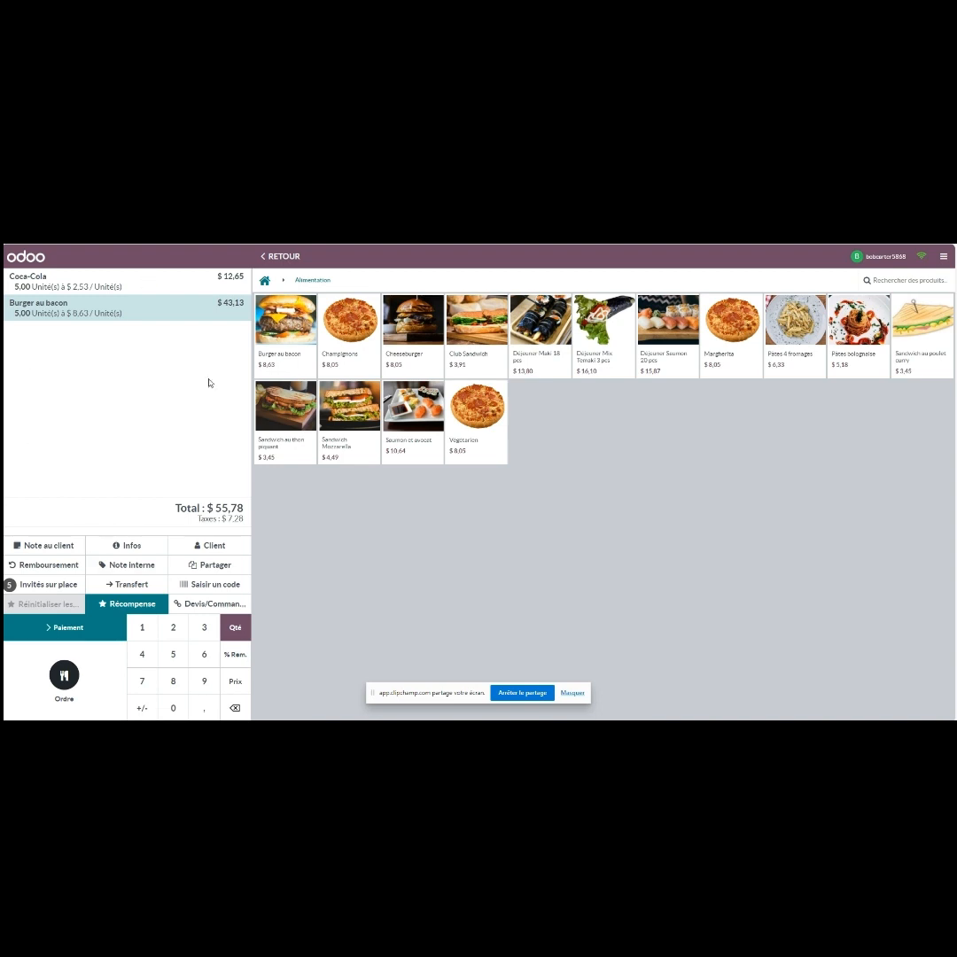
Step: Proceed to the order's payment and assign a customer from the client list, replacing the first choice with another customer
{"action": "left_click", "coordinate": [70, 628]}
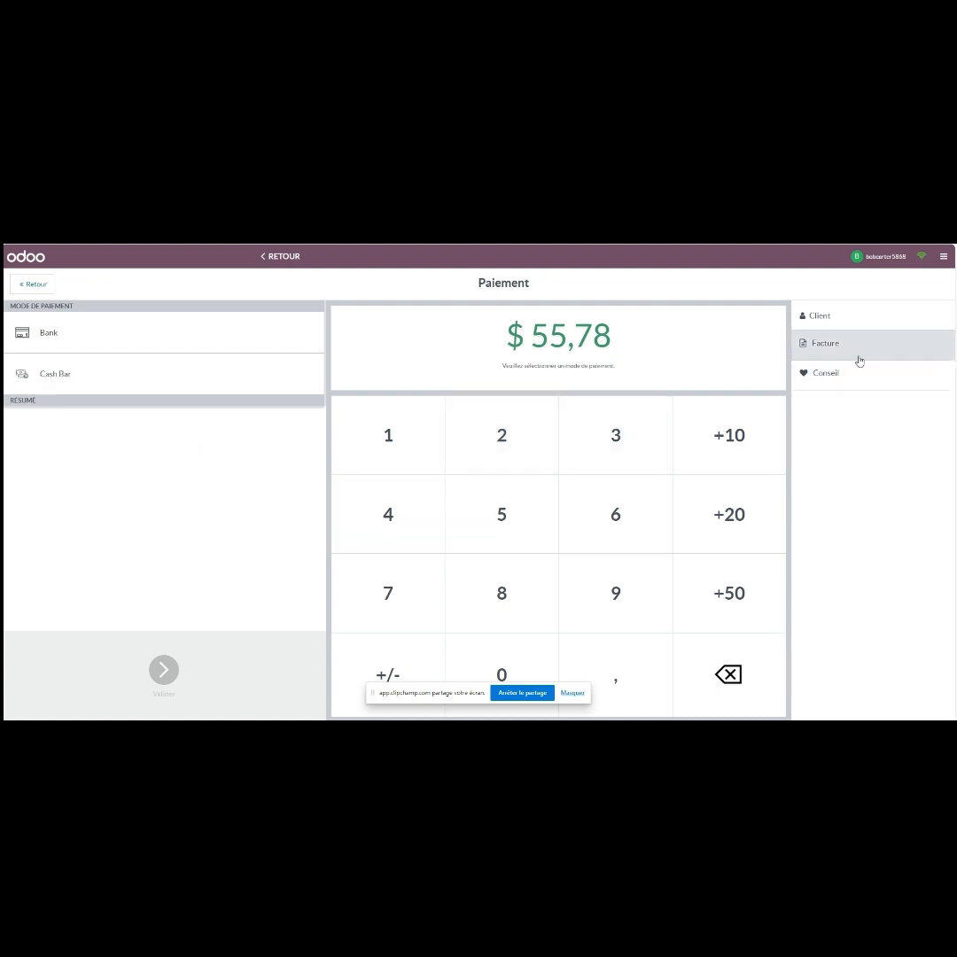
{"action": "left_click", "coordinate": [864, 318]}
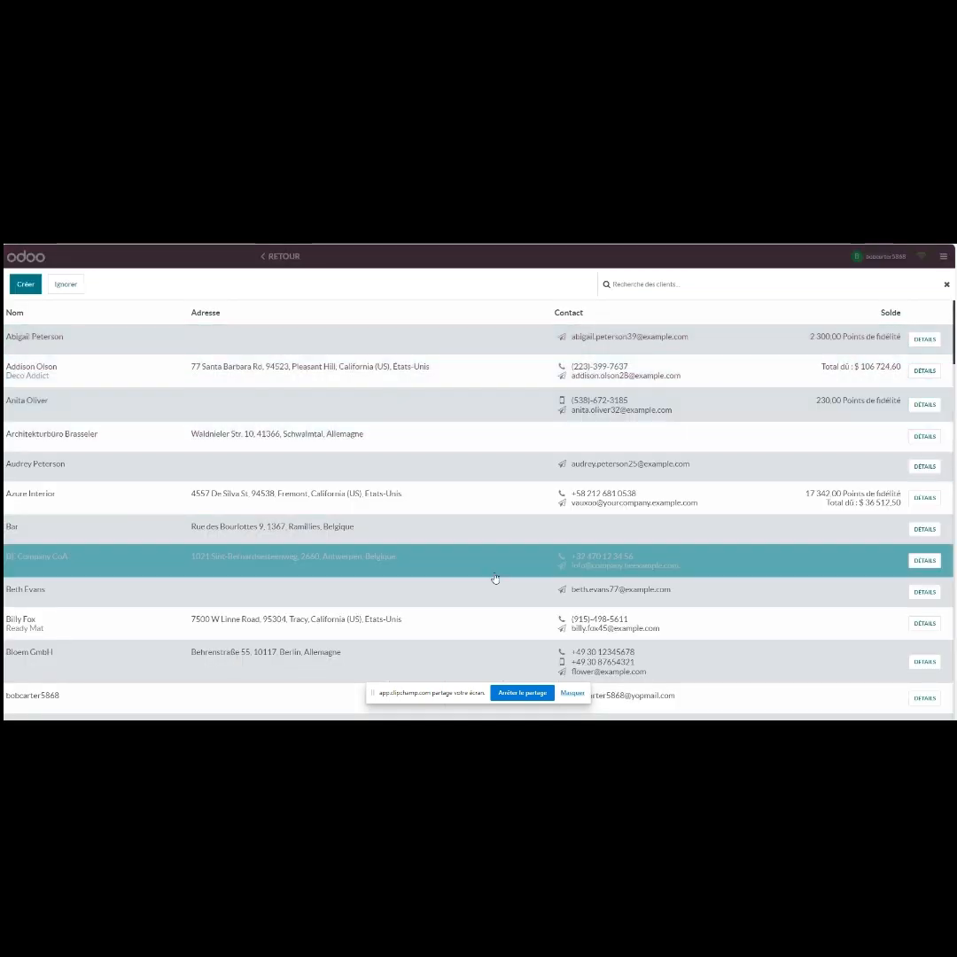
{"action": "left_click", "coordinate": [103, 376]}
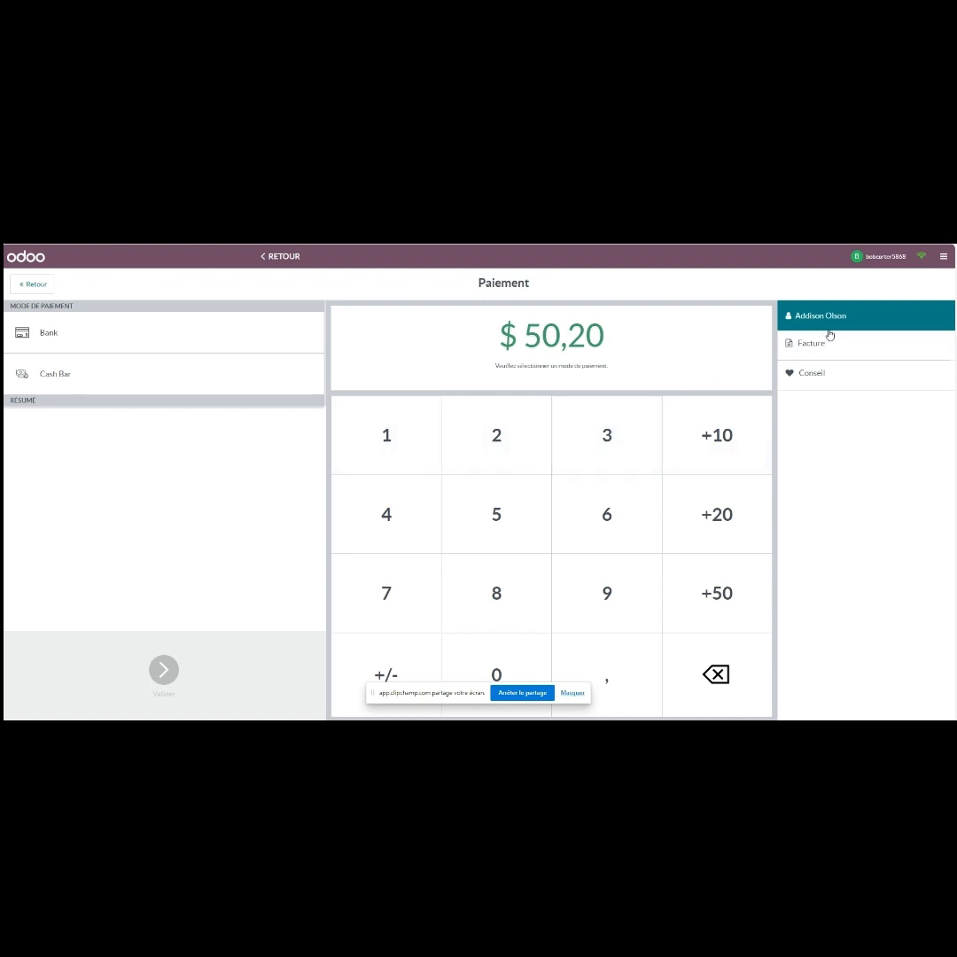
{"action": "left_click", "coordinate": [837, 319]}
{"action": "left_click", "coordinate": [106, 483]}
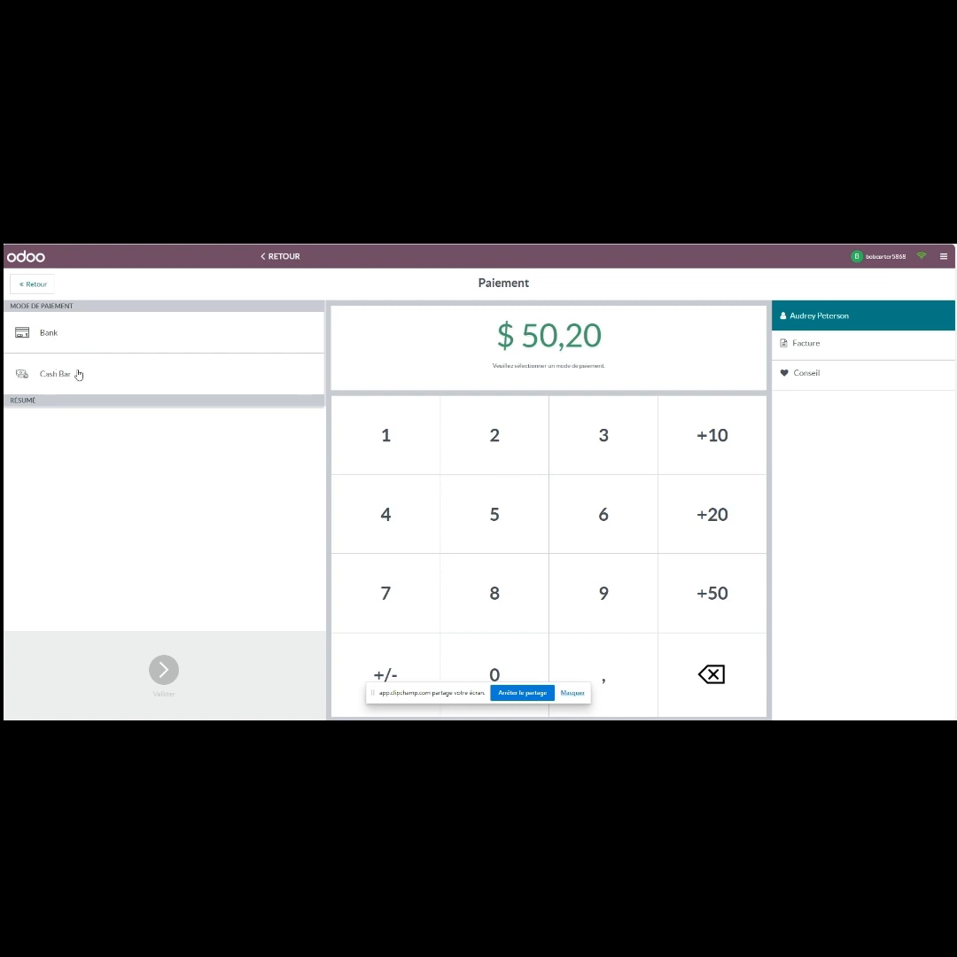
Step: Pay the full amount by Bank and close the bill, cancelling the receipt printing
{"action": "left_click", "coordinate": [77, 337]}
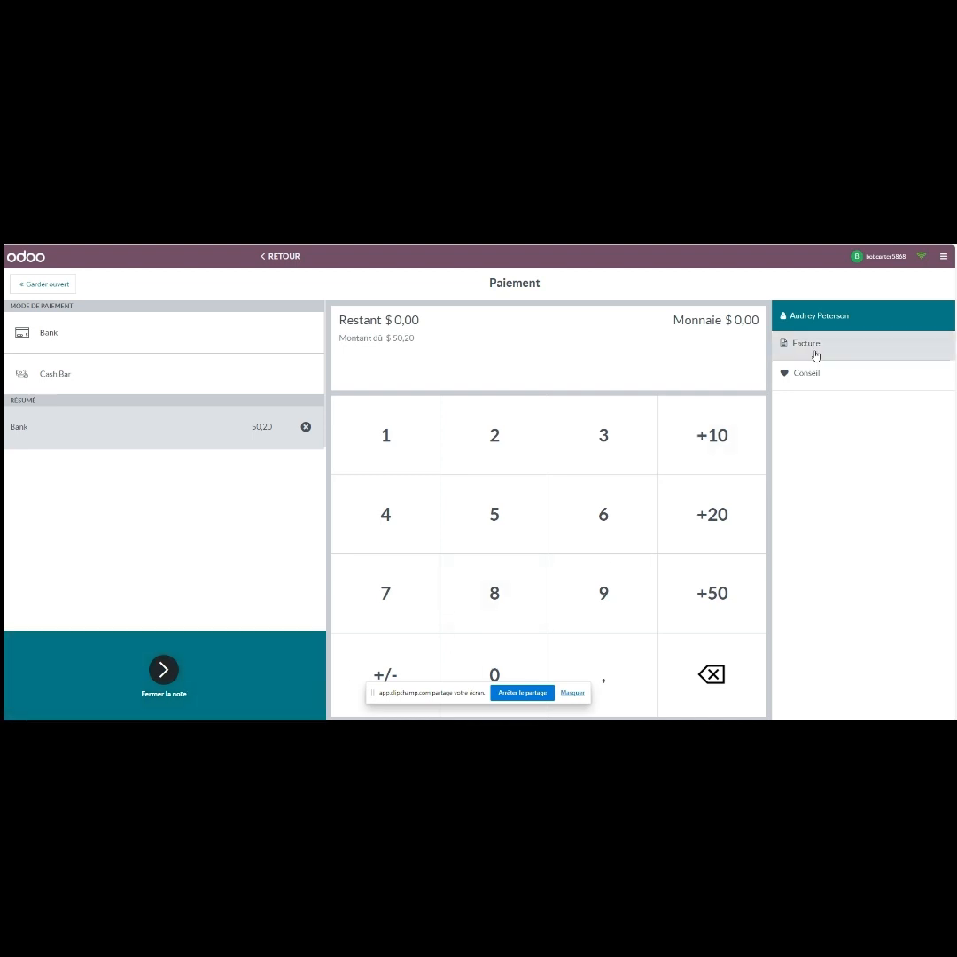
{"action": "left_click", "coordinate": [182, 678]}
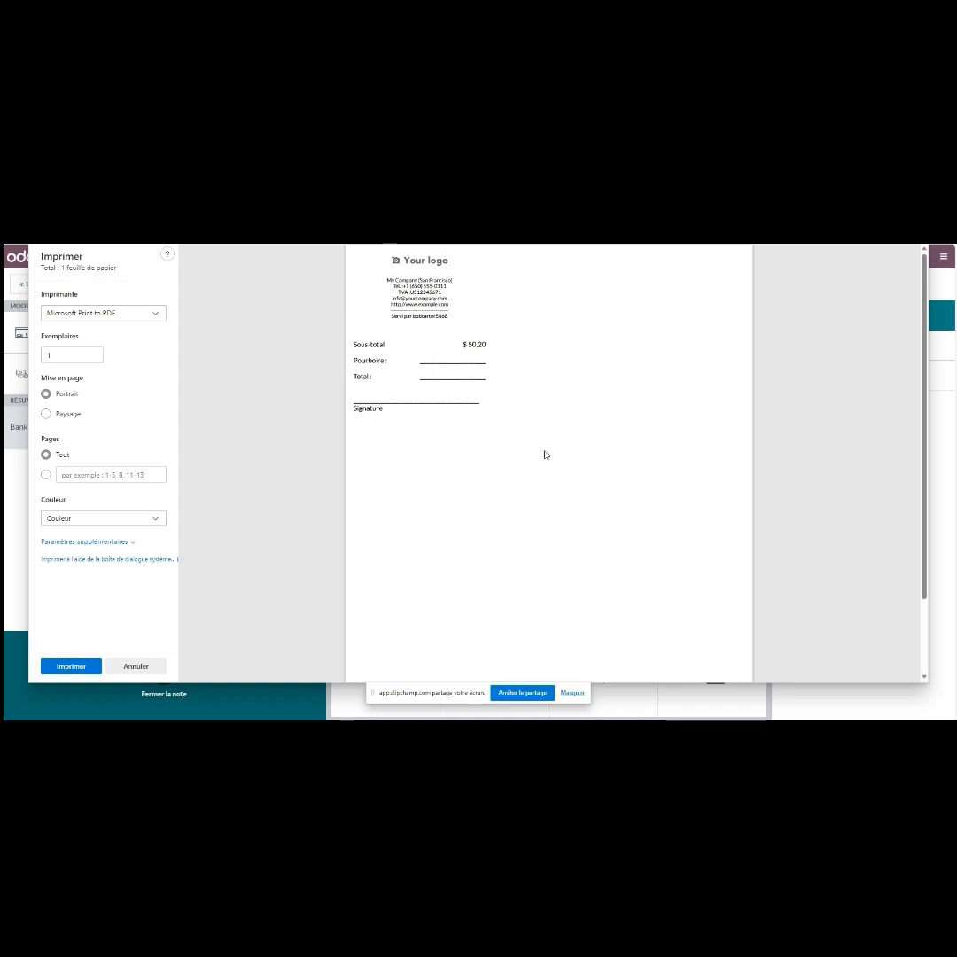
{"action": "left_click", "coordinate": [132, 666]}
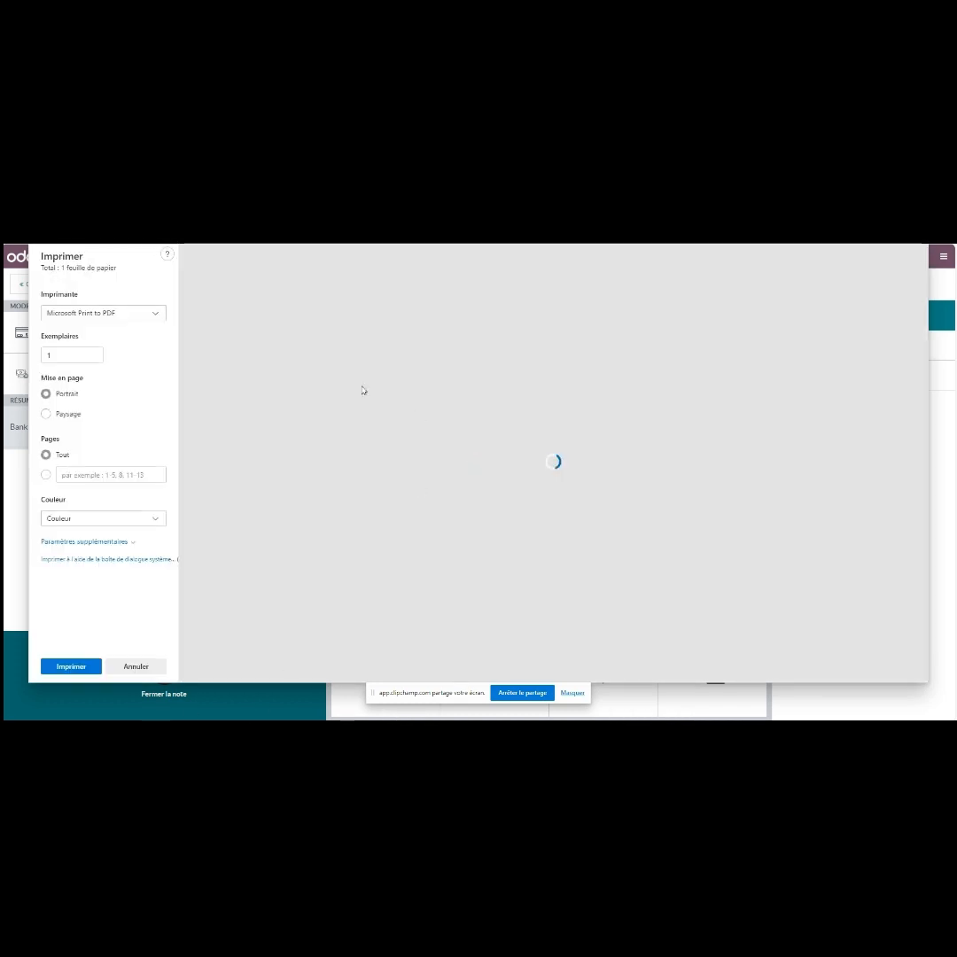
{"action": "left_click", "coordinate": [165, 667]}
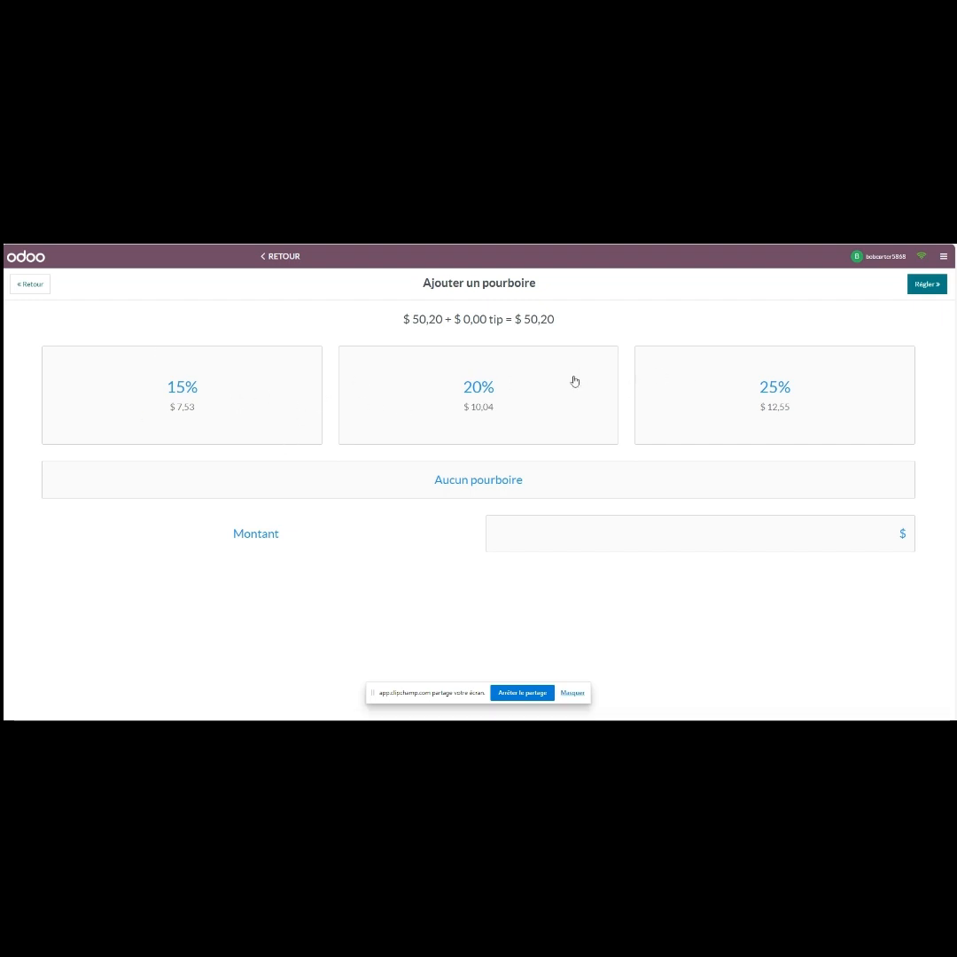
Step: Add a 20% tip, settle the payment and review the receipt down to its end
{"action": "left_click", "coordinate": [501, 399]}
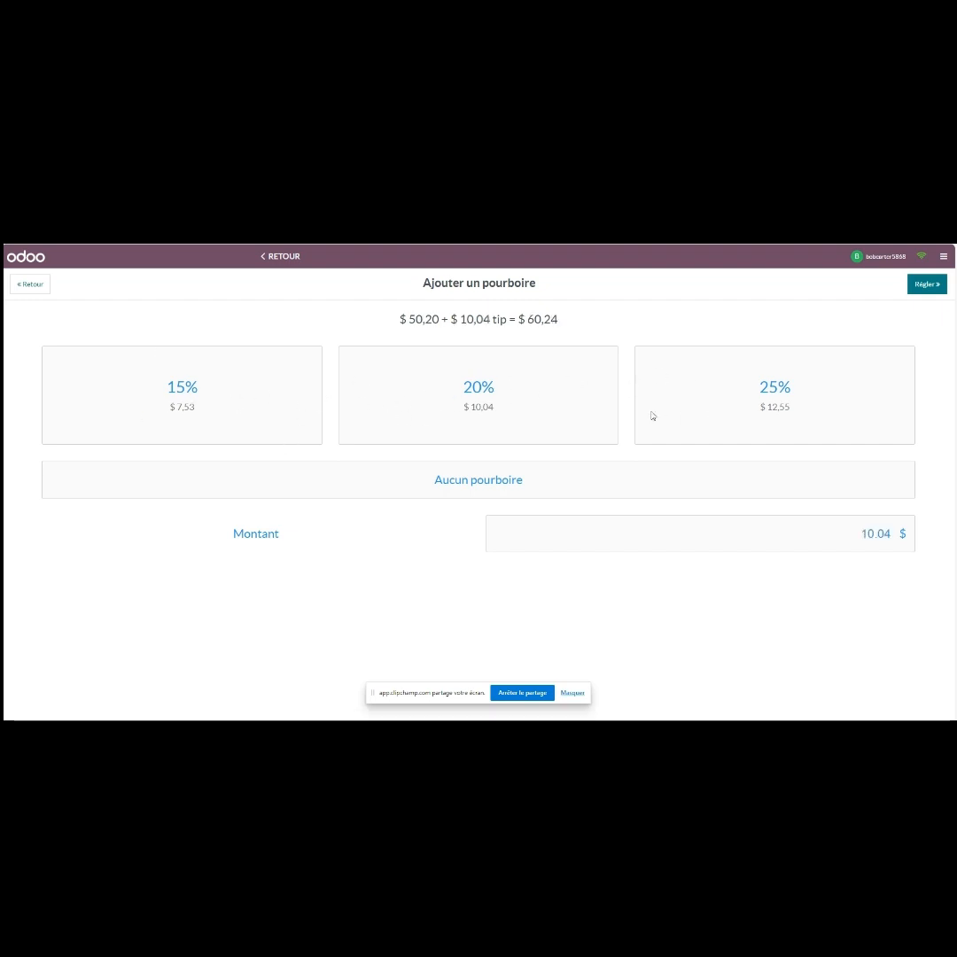
{"action": "left_click", "coordinate": [931, 286]}
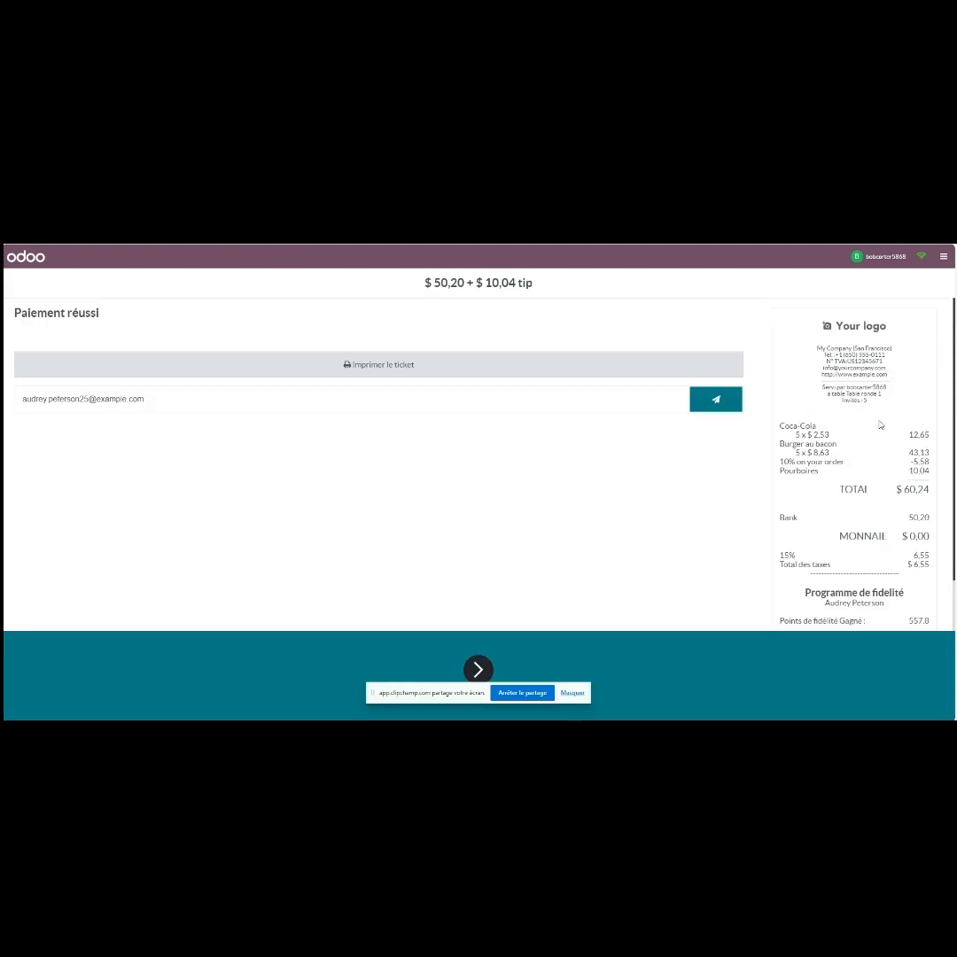
{"action": "scroll", "coordinate": [871, 550], "scroll_direction": "down", "scroll_amount": 1}
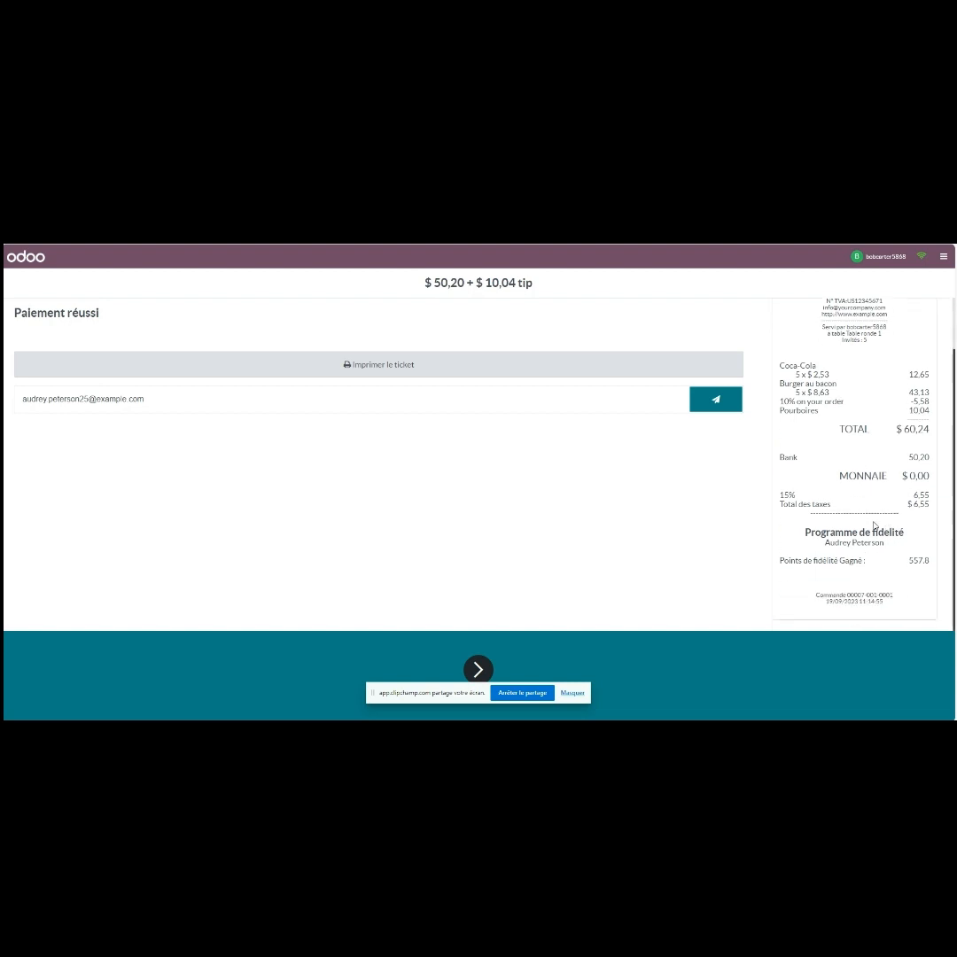